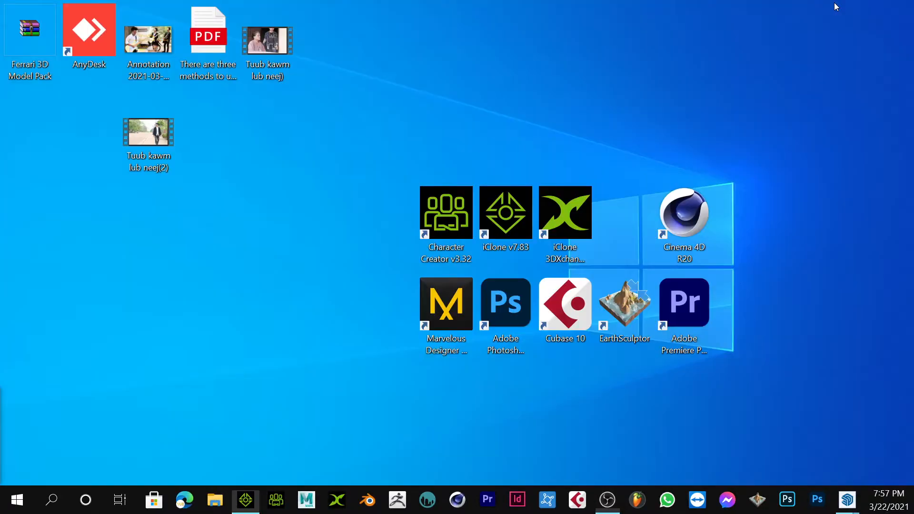
# Move the iClone v7.83 desktop shortcut one row up, above the Character Creator and 3DXchange shortcuts, and refresh the desktop.
pyautogui.click(831, 8)
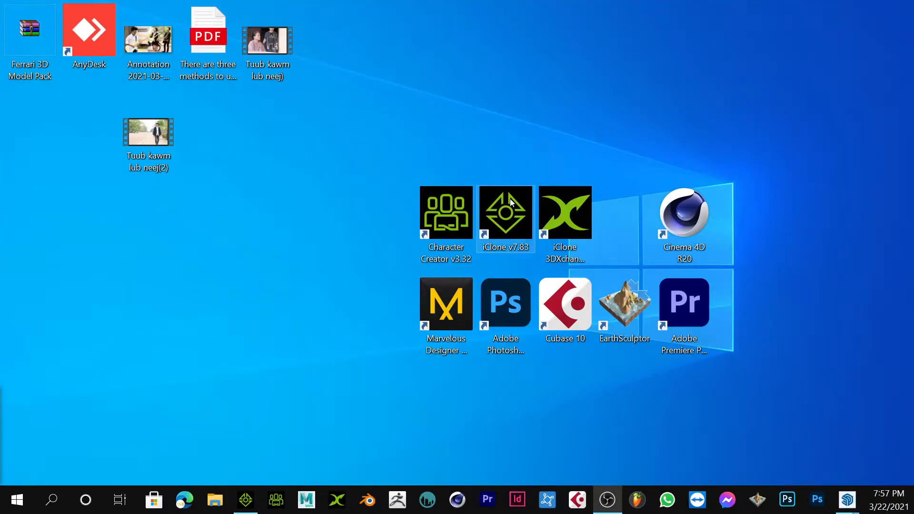
pyautogui.moveTo(509, 218); pyautogui.dragTo(508, 136)
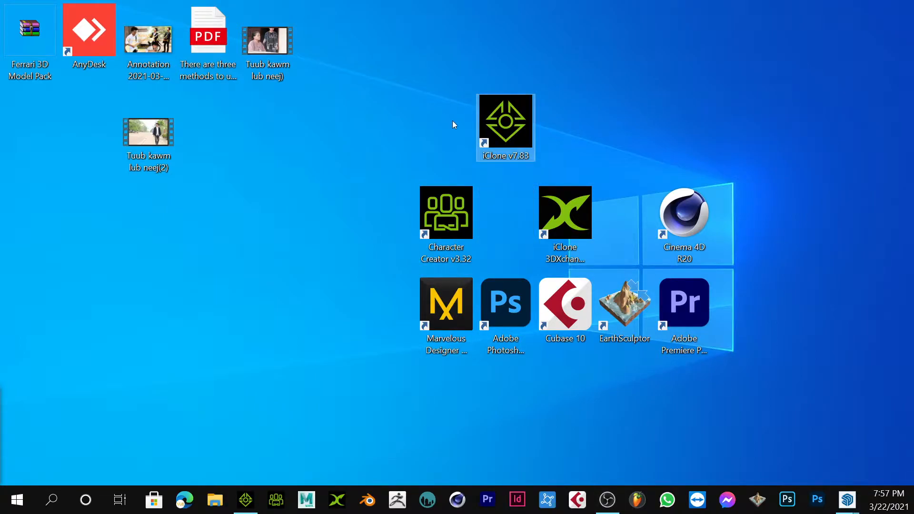
pyautogui.moveTo(452, 206); pyautogui.dragTo(418, 138)
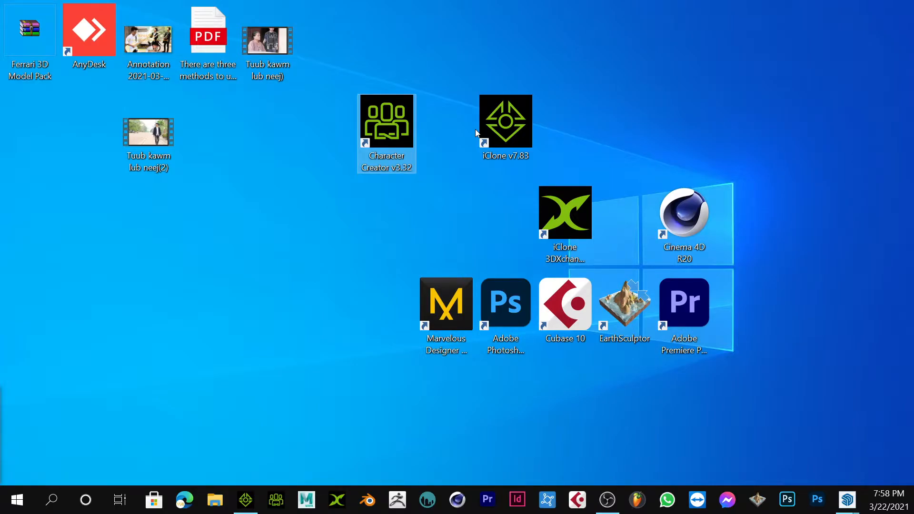
pyautogui.moveTo(385, 125); pyautogui.dragTo(433, 224)
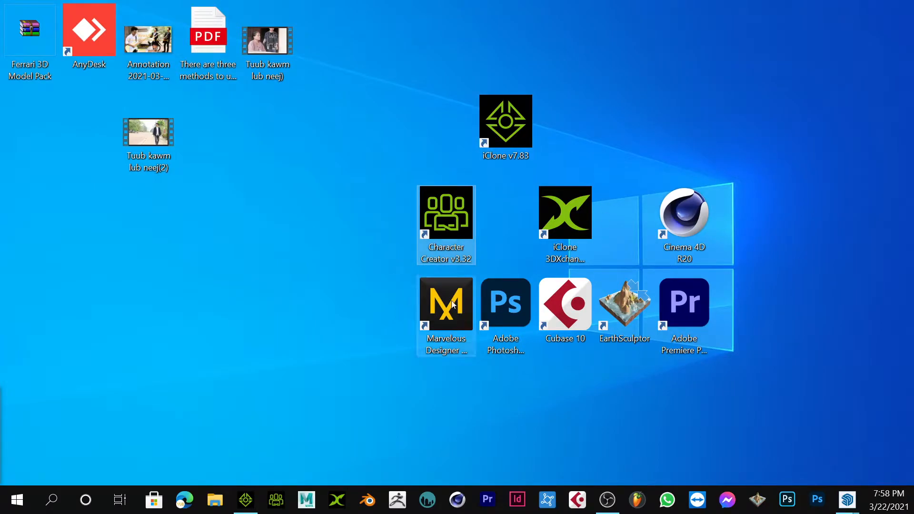
pyautogui.rightClick(284, 200)
pyautogui.click(314, 240)
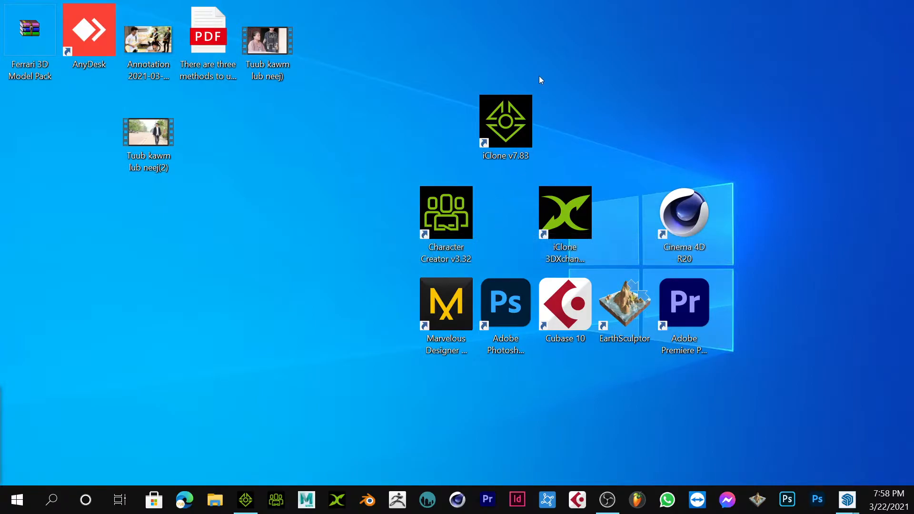
pyautogui.click(446, 224)
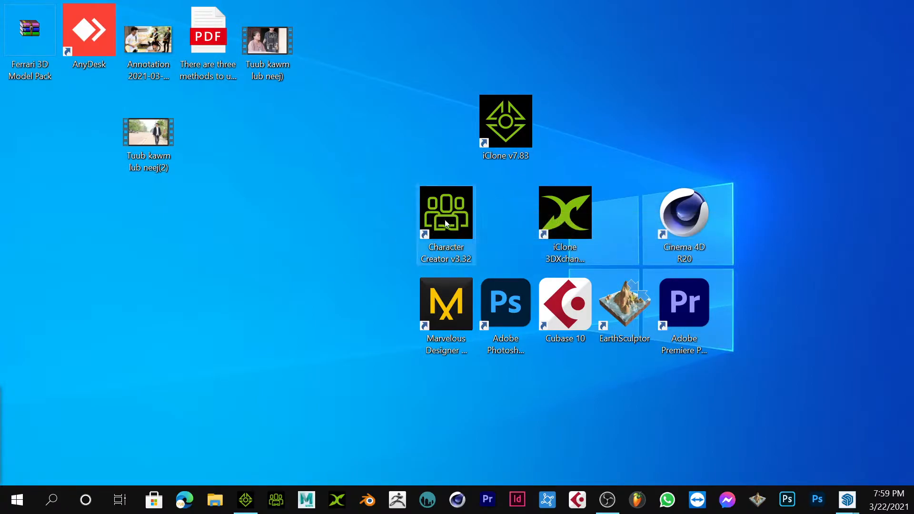
pyautogui.click(505, 321)
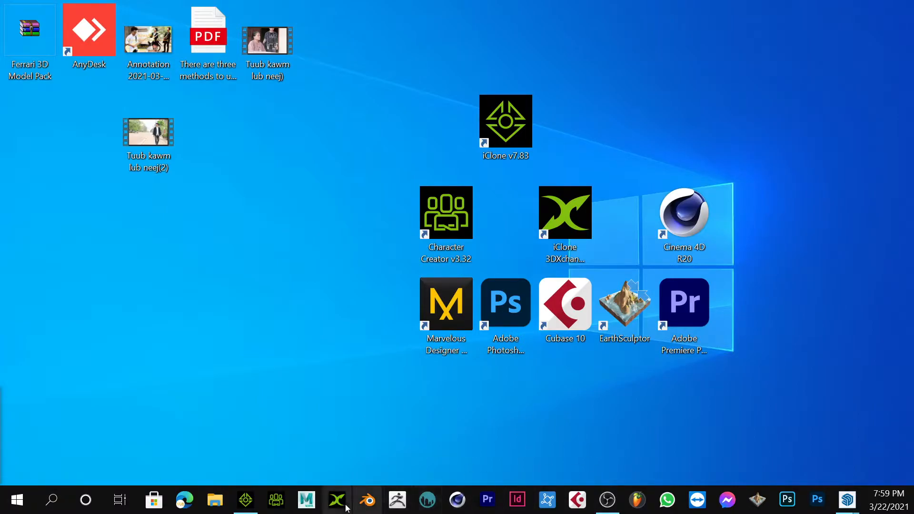
# Switch to the open iClone project and examine the valley terrain from a distant overview and from directly above.
pyautogui.click(245, 510)
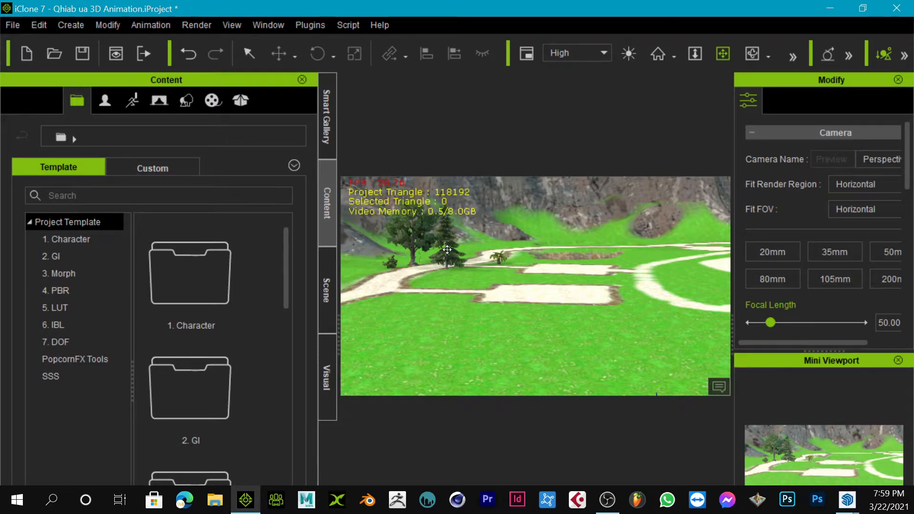
pyautogui.moveTo(543, 266); pyautogui.dragTo(561, 295)
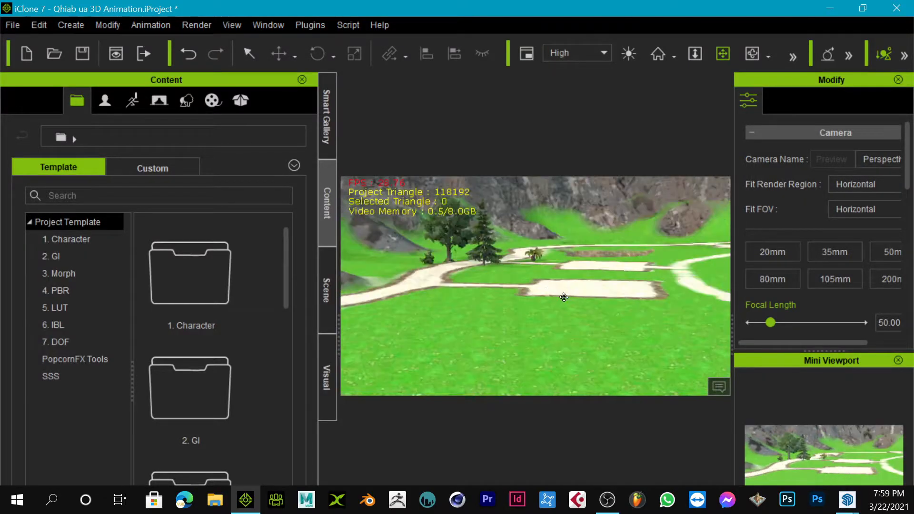
pyautogui.scroll(-5, 563, 297)
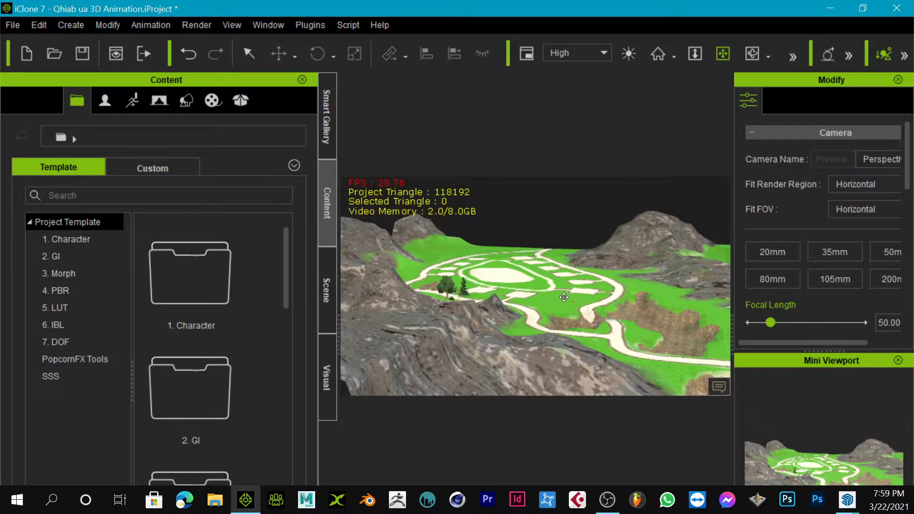
pyautogui.press('g')
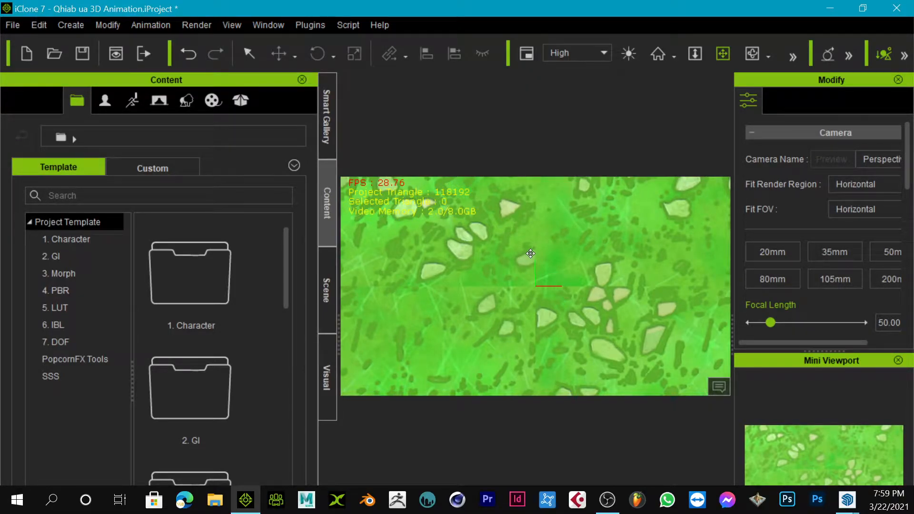
pyautogui.scroll(-5, 552, 291)
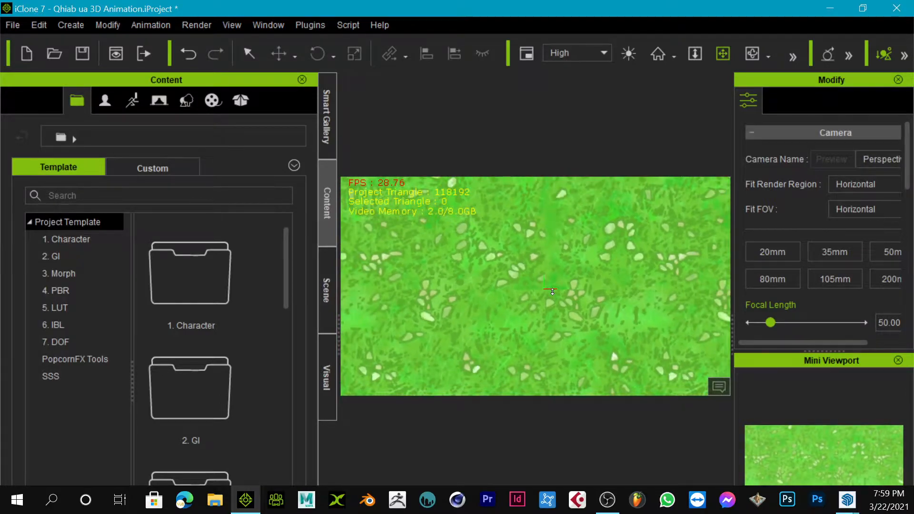
pyautogui.scroll(5, 552, 291)
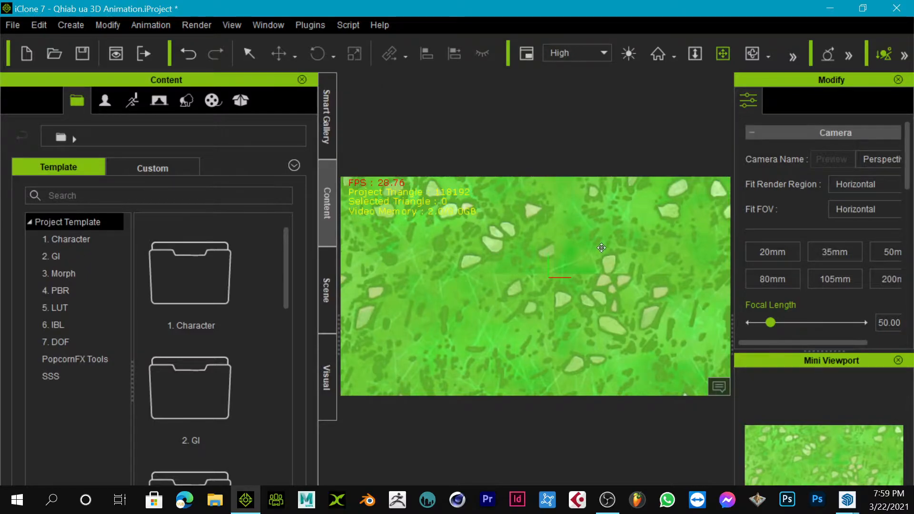
pyautogui.press('Home')
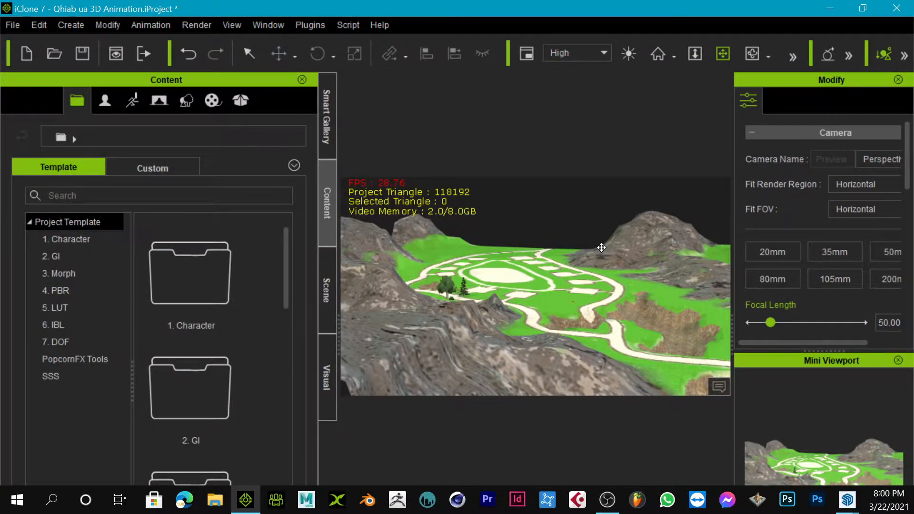
pyautogui.press('t')
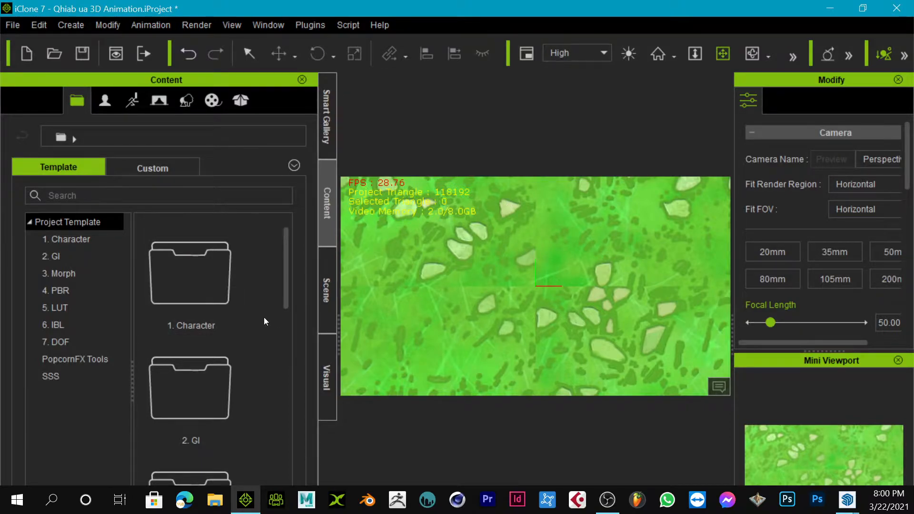
# Open the scene's object list and examine the contents of the Avatar and Prop groups.
pyautogui.click(328, 305)
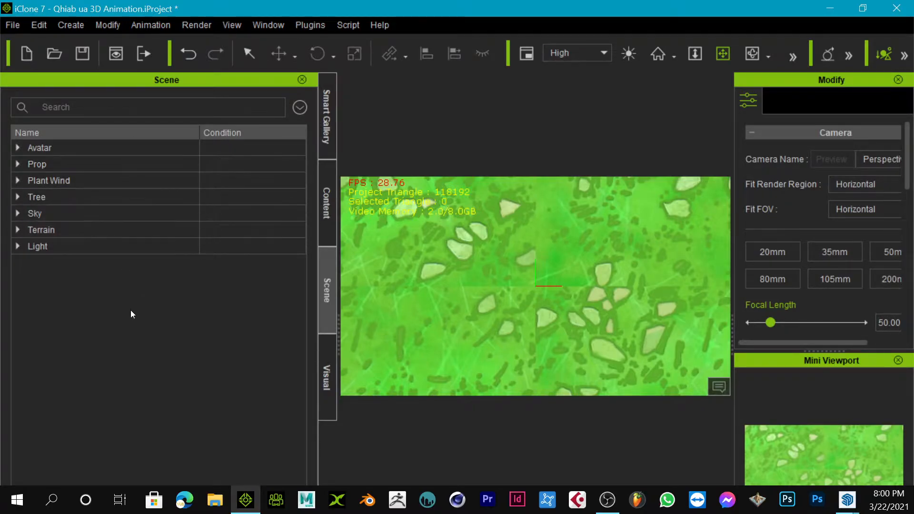
pyautogui.click(105, 155)
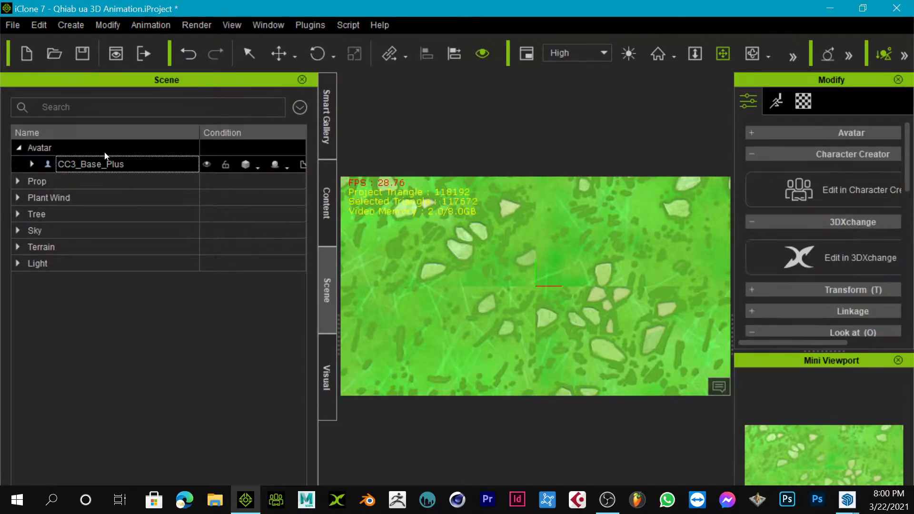
pyautogui.click(20, 150)
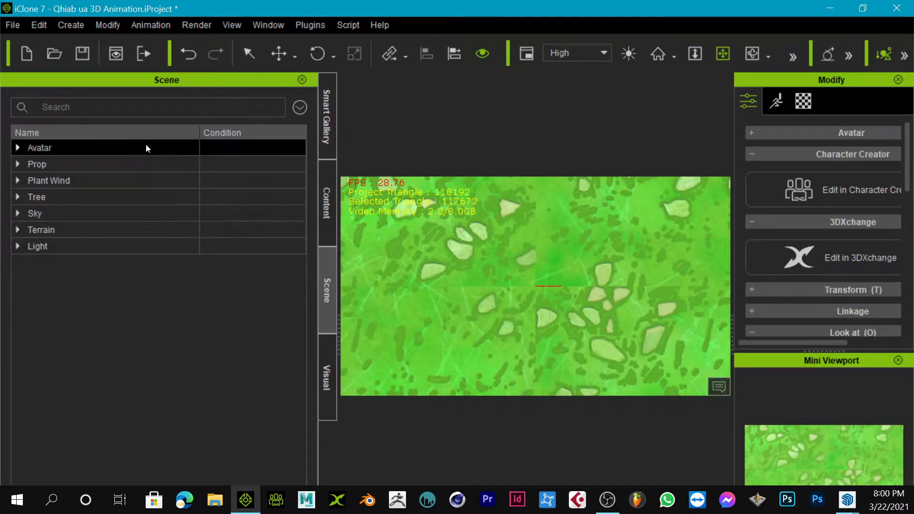
pyautogui.doubleClick(91, 166)
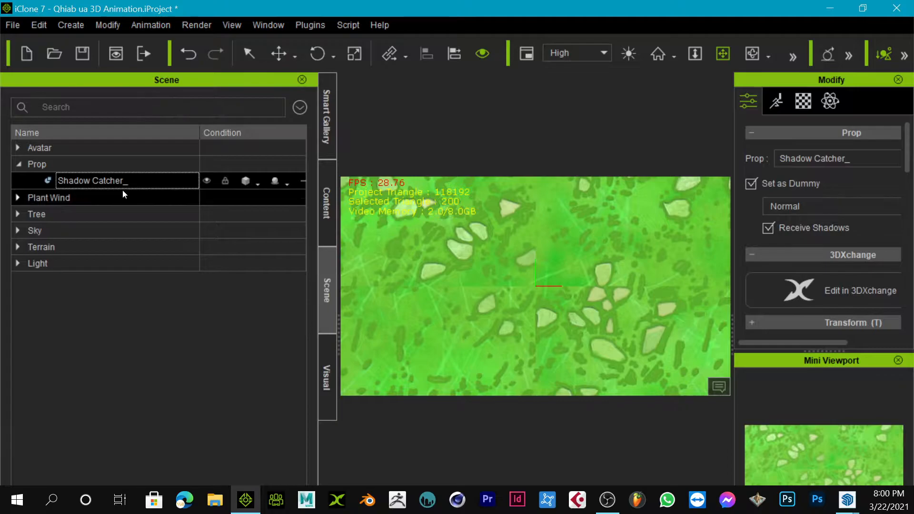
pyautogui.click(20, 163)
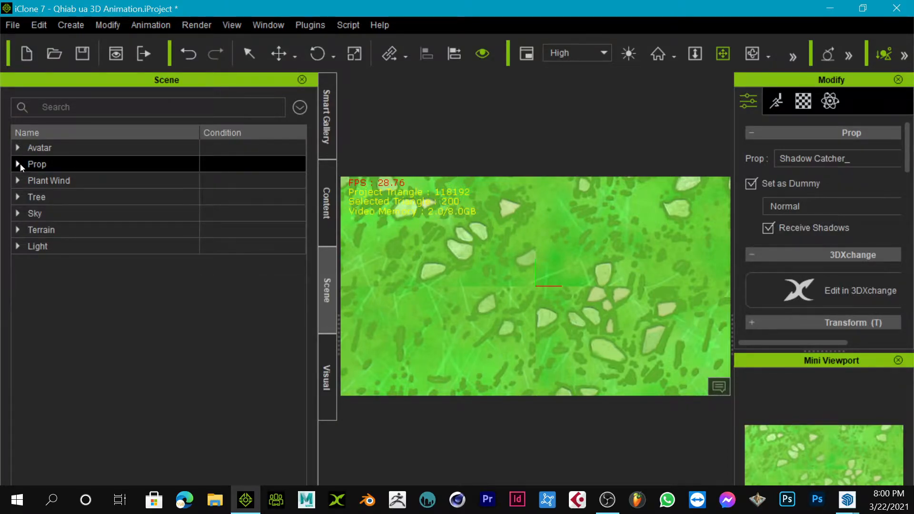
pyautogui.click(20, 164)
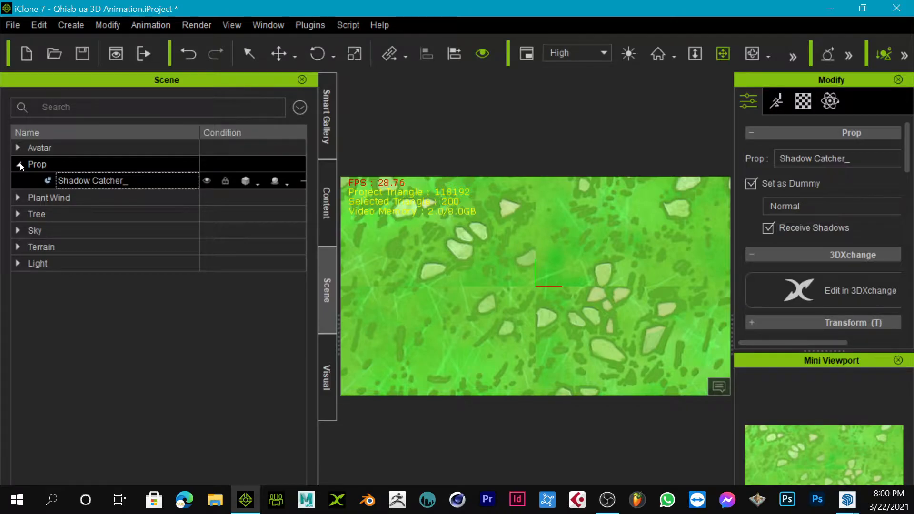
pyautogui.click(20, 164)
pyautogui.click(20, 163)
pyautogui.click(20, 164)
pyautogui.click(20, 164)
pyautogui.click(20, 164)
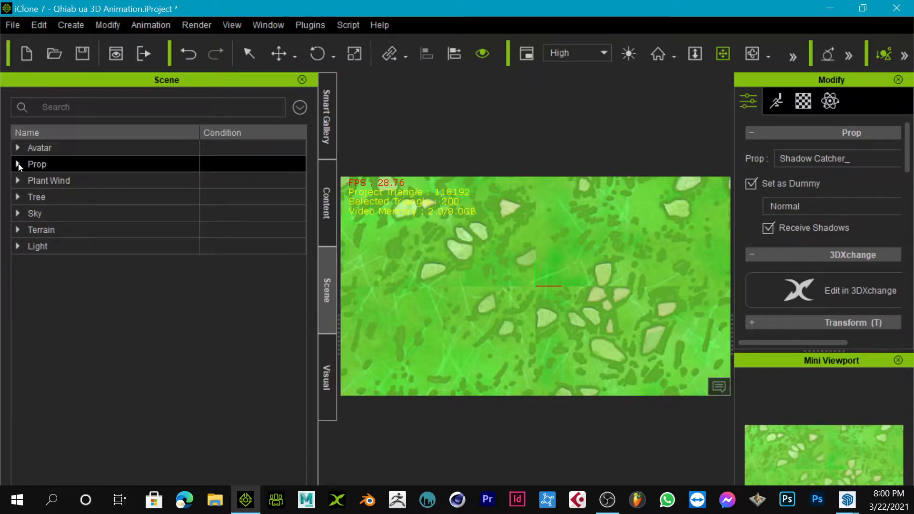
pyautogui.click(20, 163)
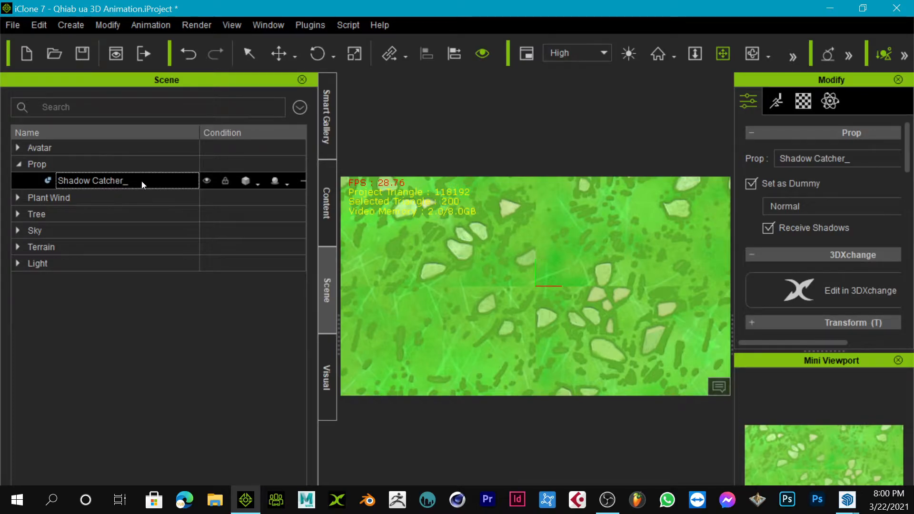
pyautogui.click(20, 164)
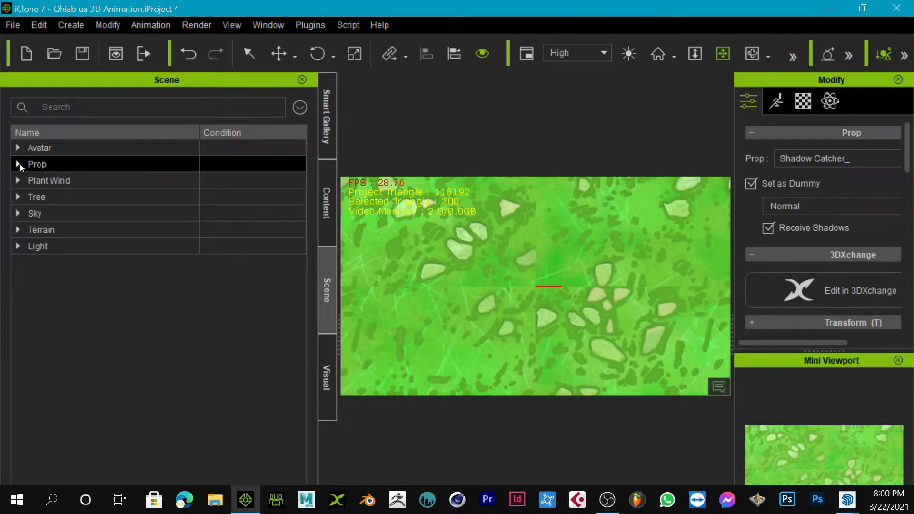
# Select the Wind object in the Plant Wind group, show it in the viewport briefly and hide it again.
pyautogui.doubleClick(46, 186)
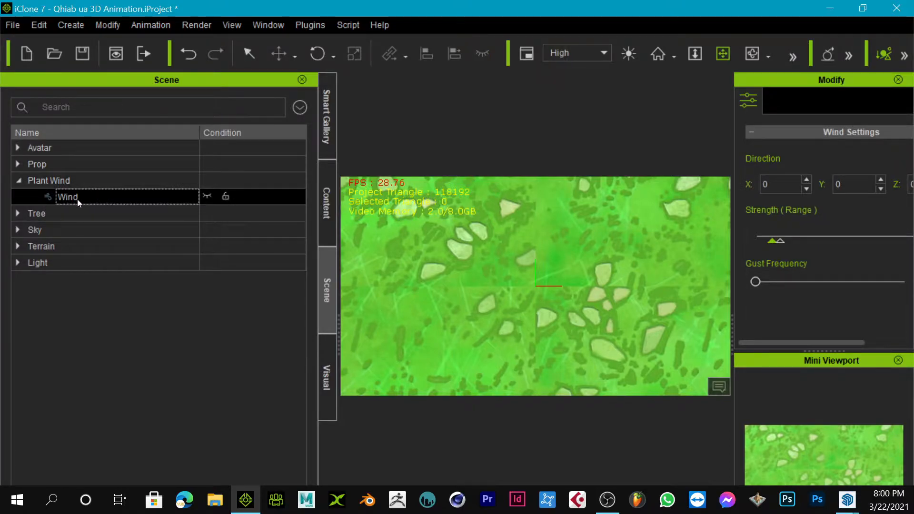
pyautogui.click(209, 194)
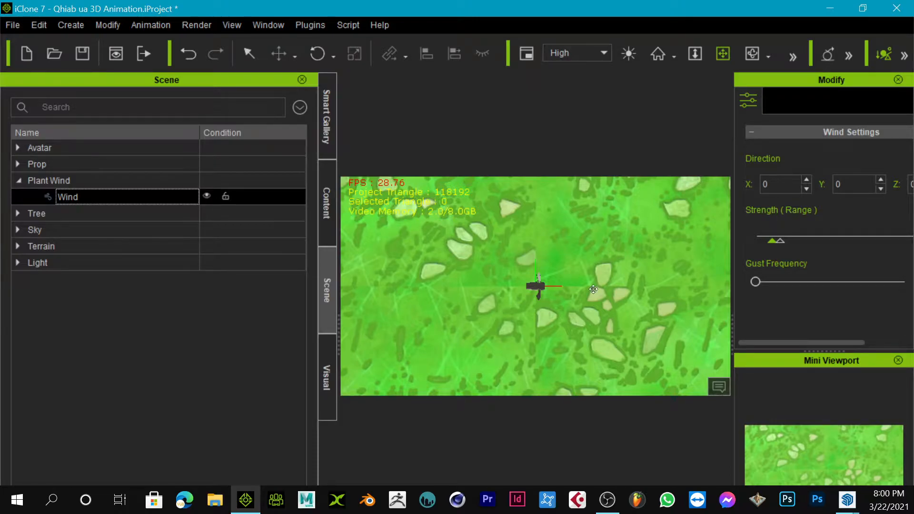
pyautogui.click(210, 193)
pyautogui.hotkey('alt', 'Tab')
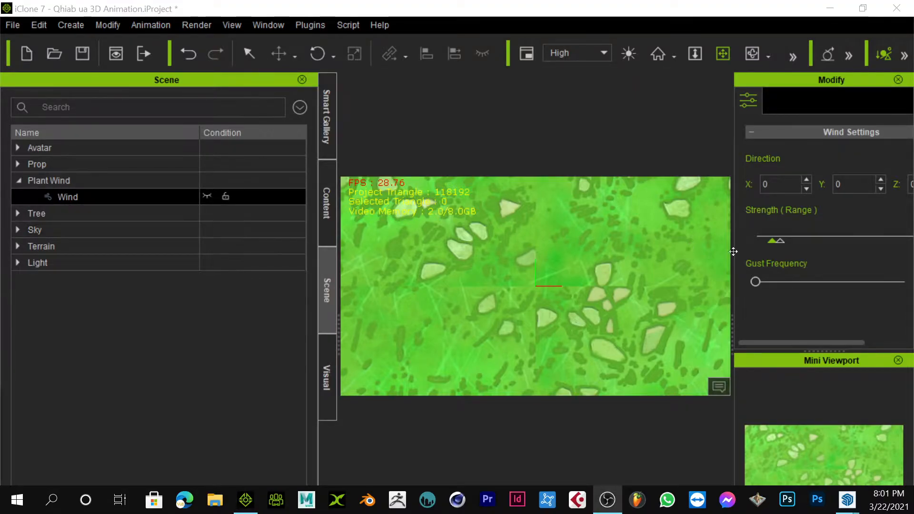
# Widen and raise the plant wind's strength range, increase its gust frequency slightly, and collapse the Plant Wind group.
pyautogui.moveTo(784, 239); pyautogui.dragTo(835, 242)
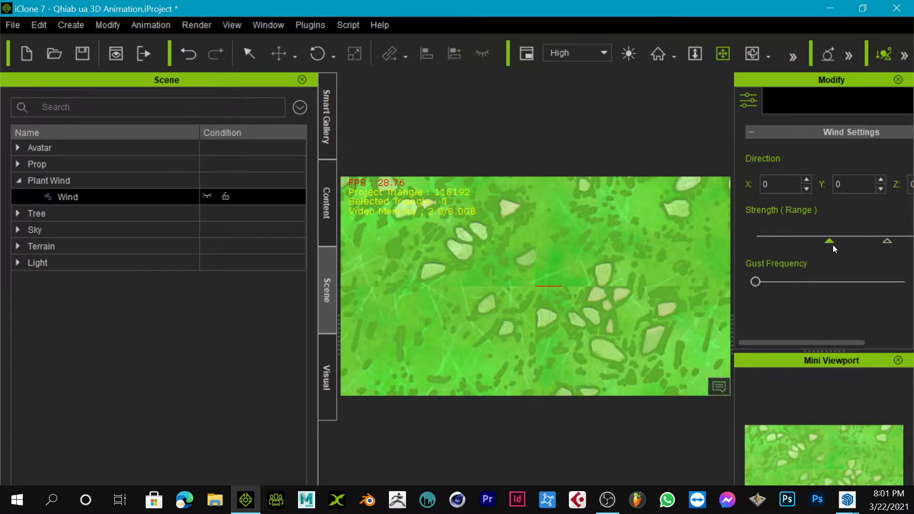
pyautogui.moveTo(756, 281); pyautogui.dragTo(775, 279)
pyautogui.moveTo(759, 281); pyautogui.dragTo(778, 280)
pyautogui.moveTo(887, 241); pyautogui.dragTo(786, 240)
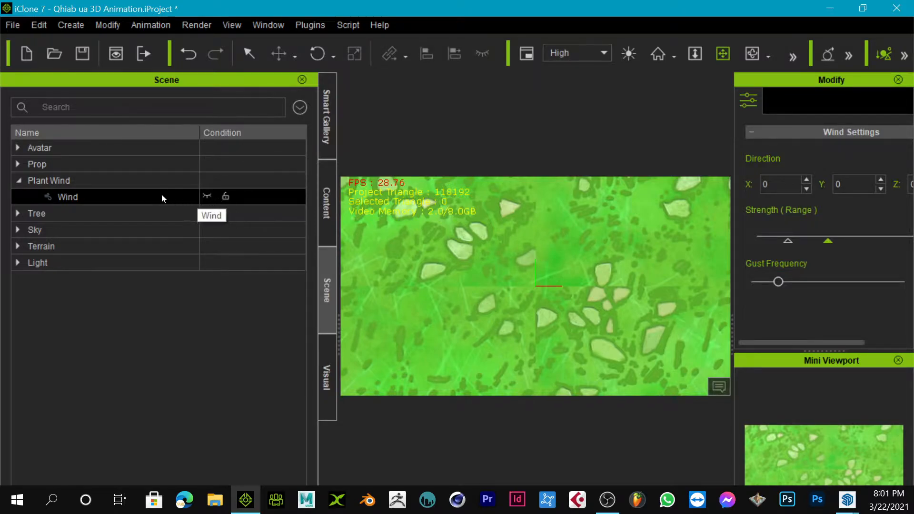
pyautogui.click(207, 197)
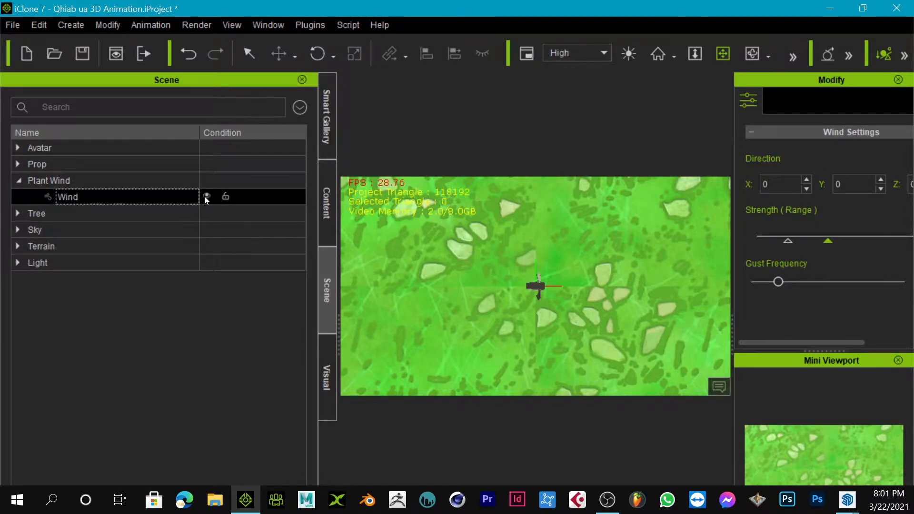
pyautogui.click(206, 197)
pyautogui.doubleClick(16, 183)
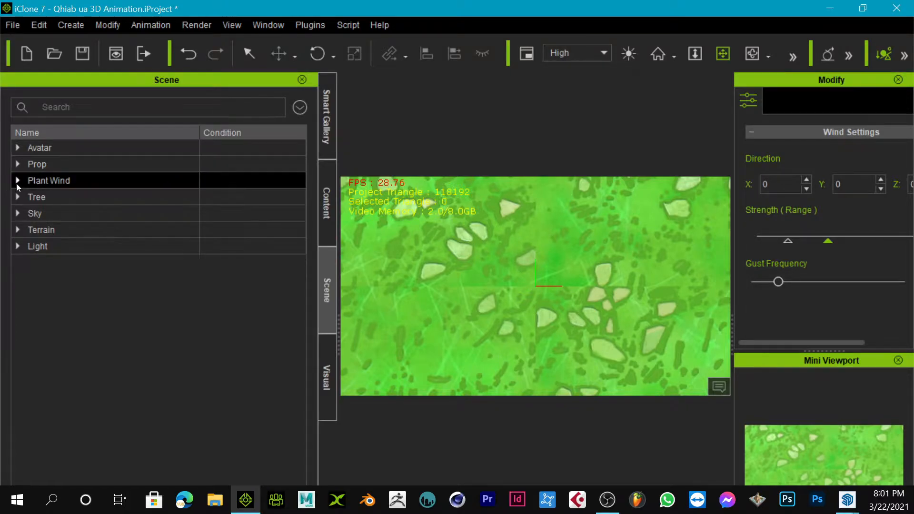
# Examine the plants listed in the scene's Tree group and collapse the group again.
pyautogui.click(101, 196)
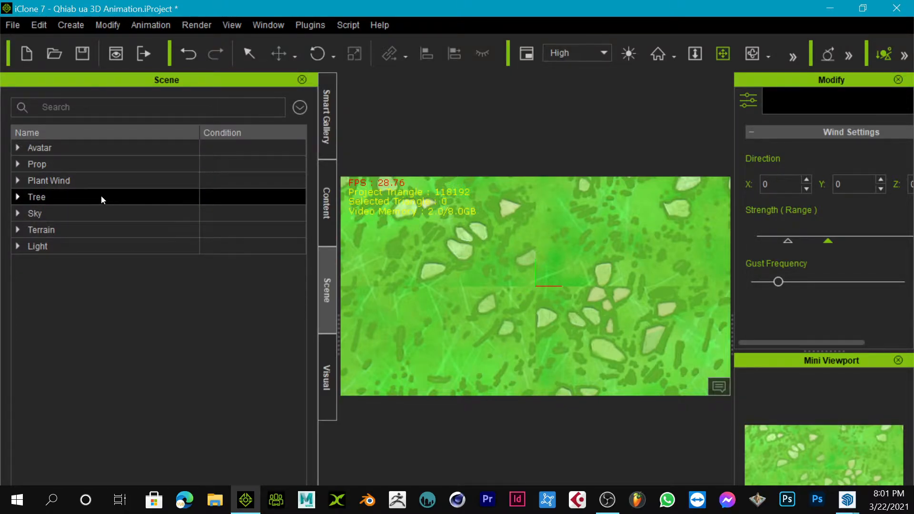
pyautogui.doubleClick(127, 193)
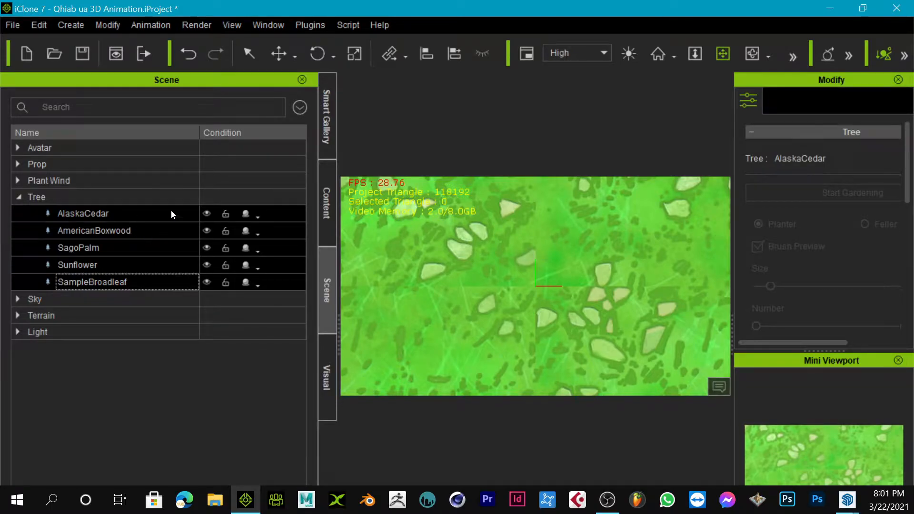
pyautogui.click(23, 198)
pyautogui.click(23, 198)
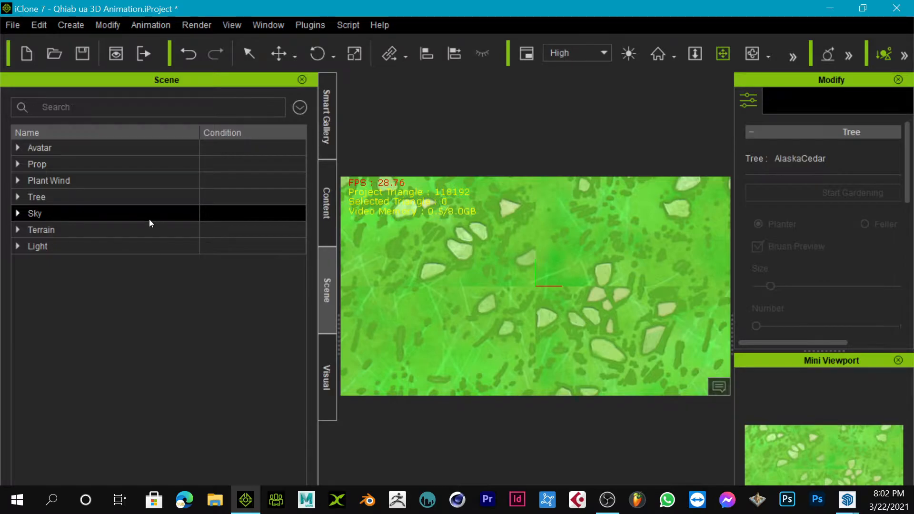
# Select the Terrain 5 (toon) object in the Terrain group and examine its height map, mask and height scale settings.
pyautogui.doubleClick(127, 236)
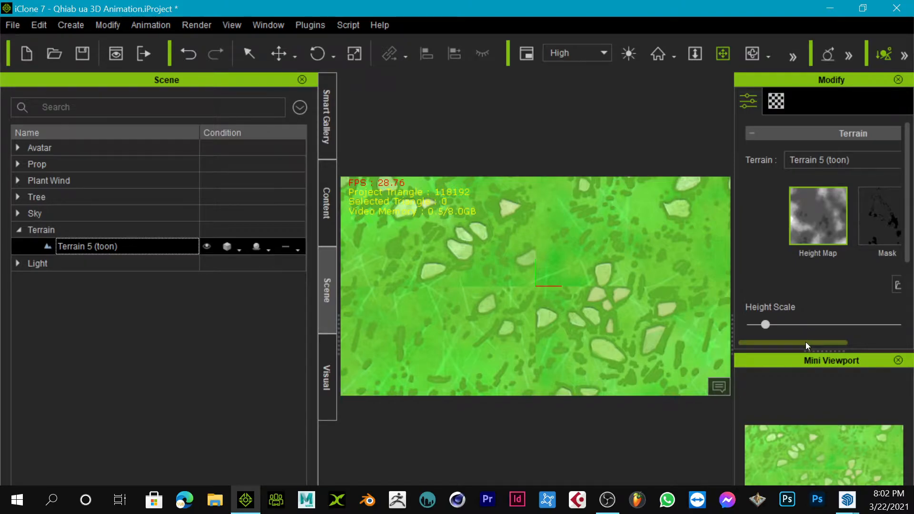
pyautogui.moveTo(785, 342); pyautogui.dragTo(875, 336)
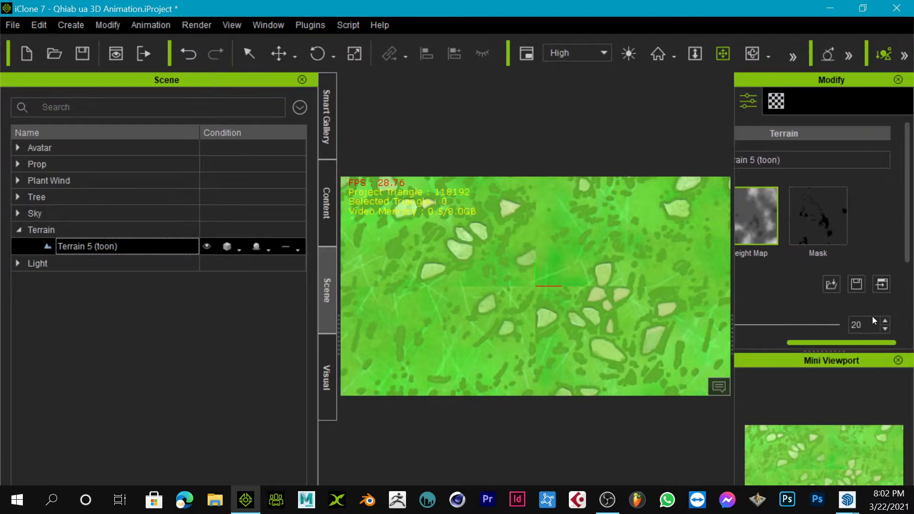
pyautogui.moveTo(834, 340); pyautogui.dragTo(848, 328)
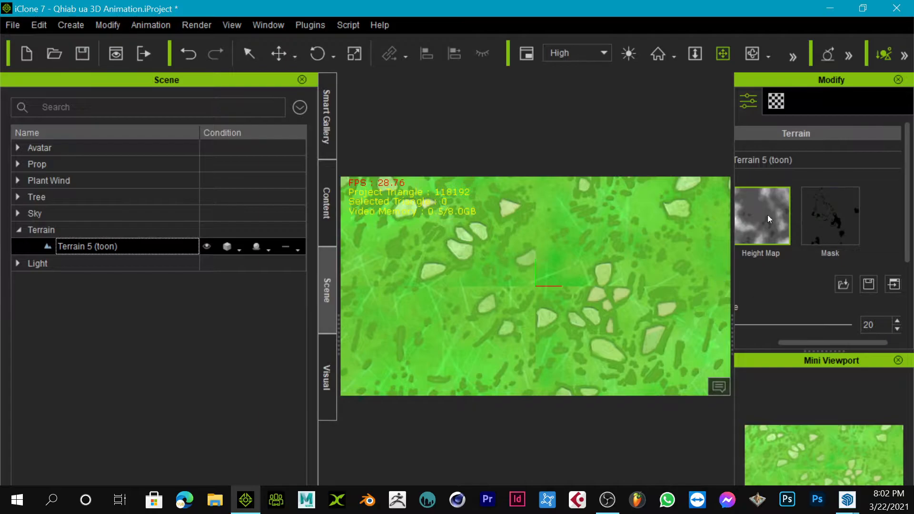
pyautogui.moveTo(827, 344)
pyautogui.mouseDown()
pyautogui.moveTo(751, 350)
pyautogui.moveTo(841, 353)
pyautogui.moveTo(819, 353)
pyautogui.mouseUp()
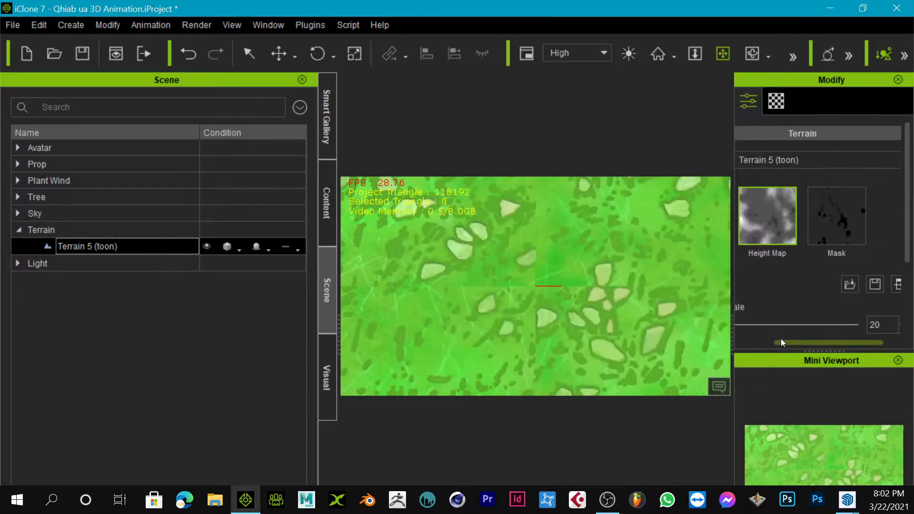
pyautogui.moveTo(767, 222)
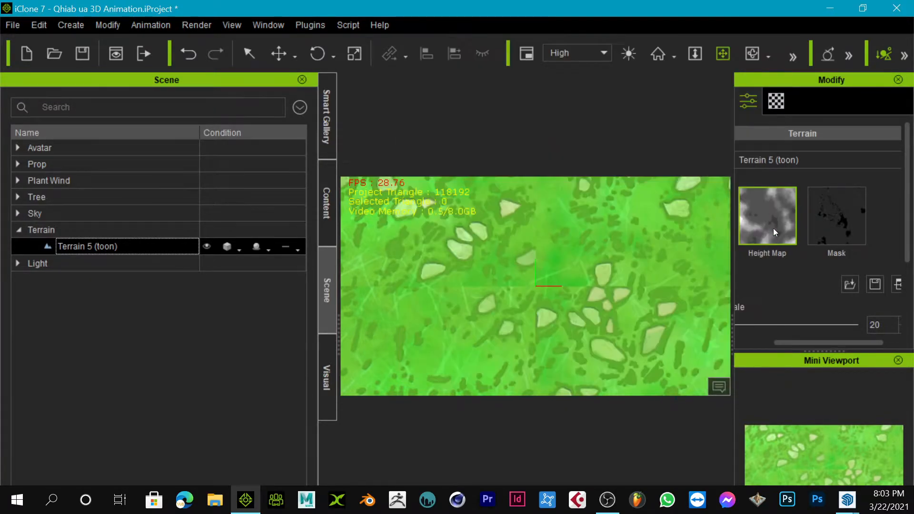
# Replace the terrain's height map with the orange-brown ground photo from the Downloads folder and move the folder window clear of the viewport.
pyautogui.click(220, 503)
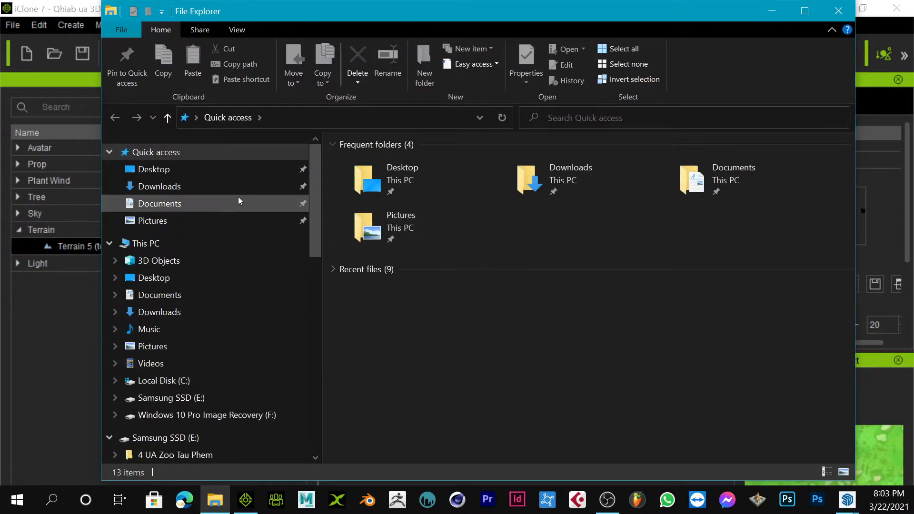
pyautogui.click(238, 186)
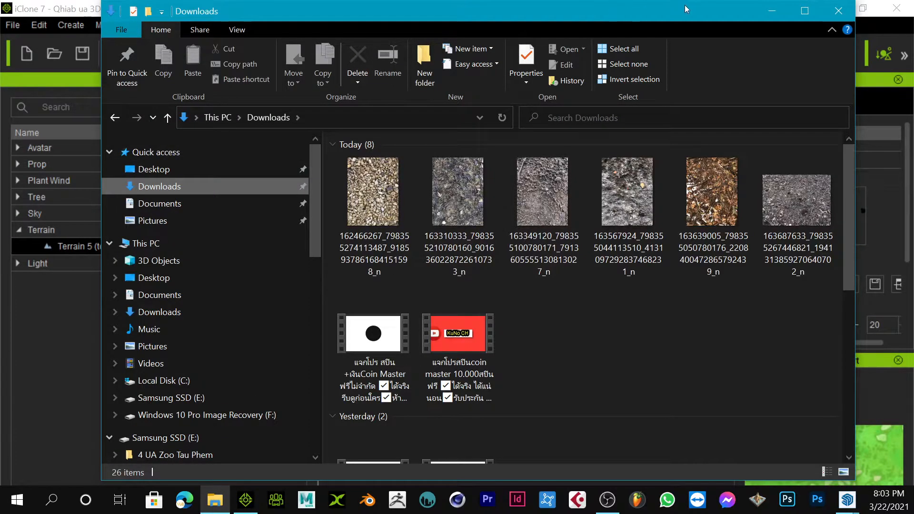
pyautogui.moveTo(716, 15); pyautogui.dragTo(818, 261)
pyautogui.moveTo(819, 439); pyautogui.dragTo(764, 239)
pyautogui.moveTo(620, 264); pyautogui.dragTo(598, 375)
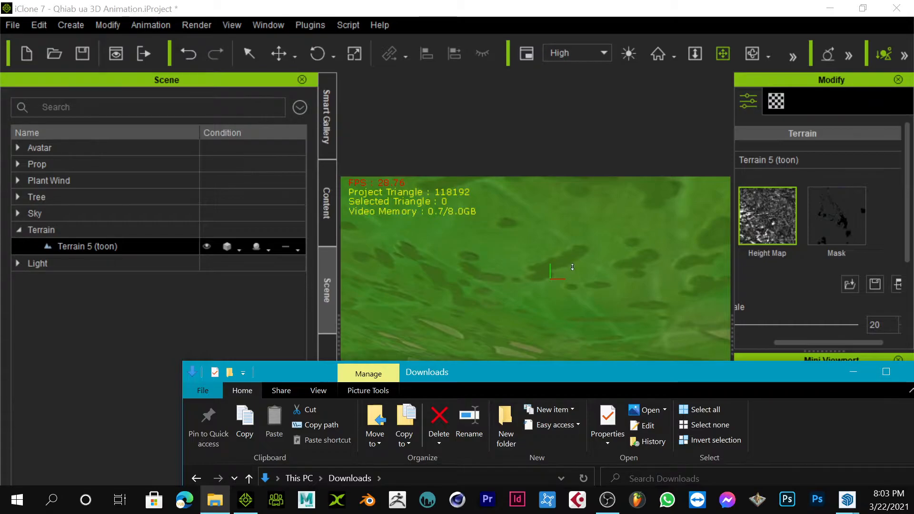
# Inspect the terrain's relief from a wider distance and several angles around the paths and brown patches.
pyautogui.scroll(-5, 573, 268)
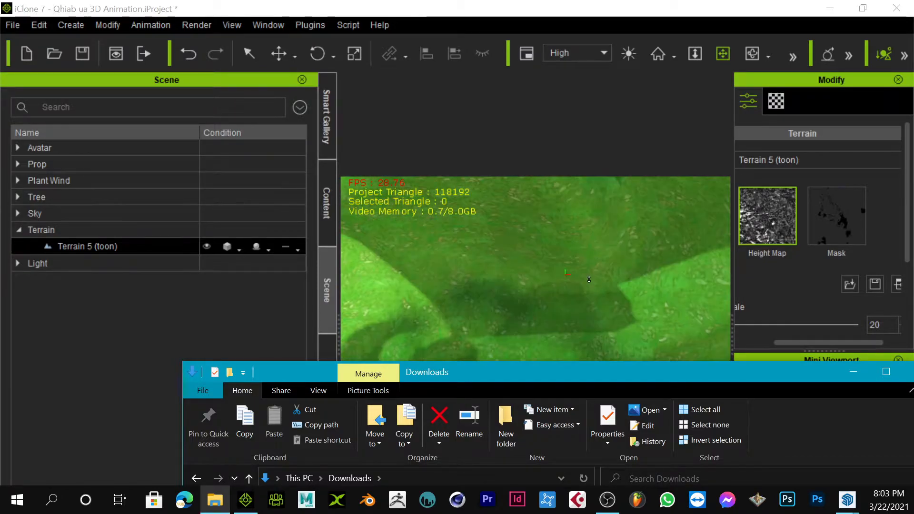
pyautogui.scroll(-4, 580, 272)
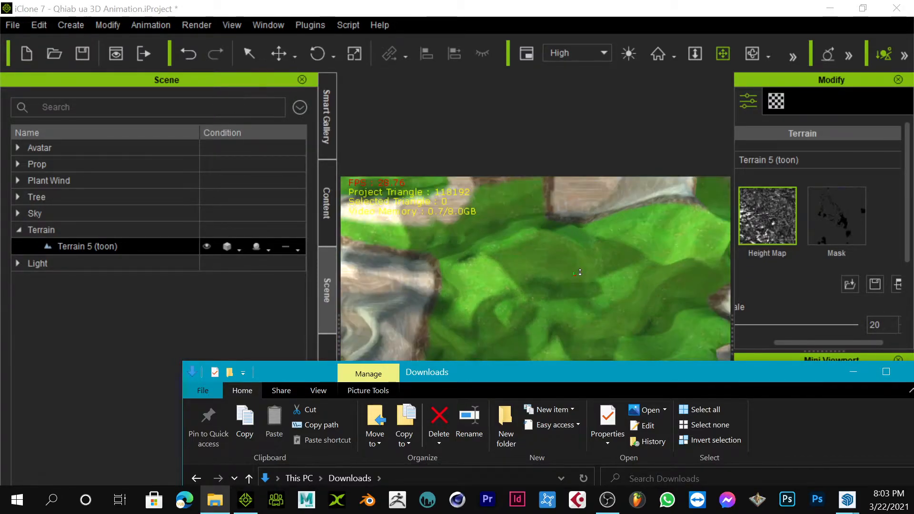
pyautogui.scroll(-4, 580, 273)
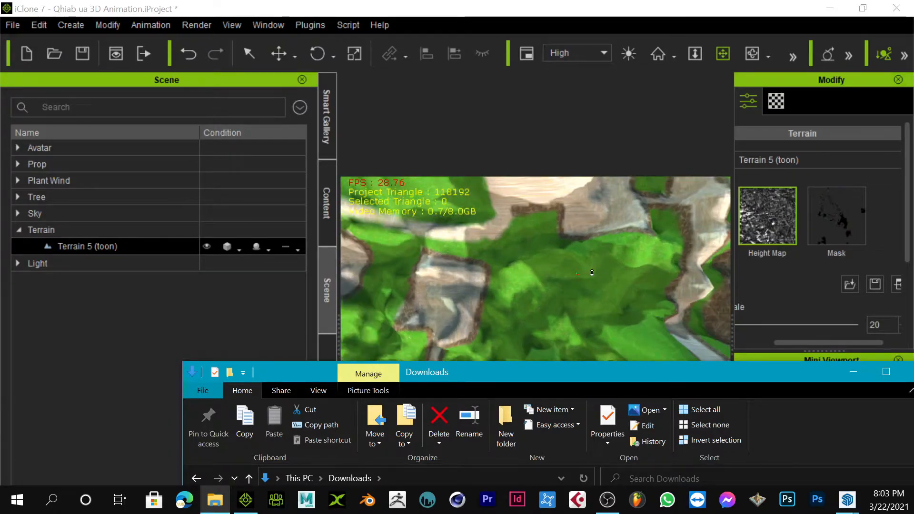
pyautogui.scroll(-2, 597, 274)
pyautogui.moveTo(596, 273); pyautogui.dragTo(623, 278)
pyautogui.moveTo(557, 304); pyautogui.dragTo(620, 301)
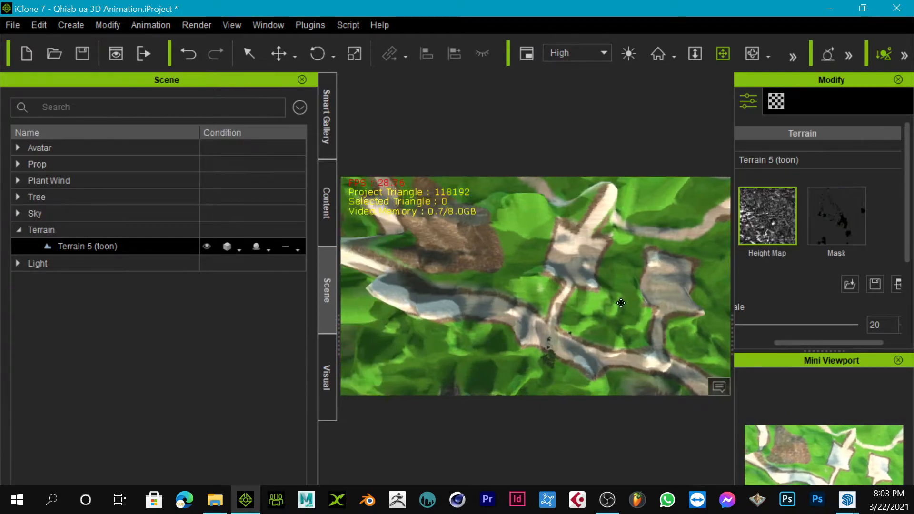
pyautogui.moveTo(468, 256); pyautogui.dragTo(529, 265)
pyautogui.moveTo(530, 266); pyautogui.dragTo(541, 239, button='right')
pyautogui.moveTo(569, 281); pyautogui.dragTo(549, 282, button='right')
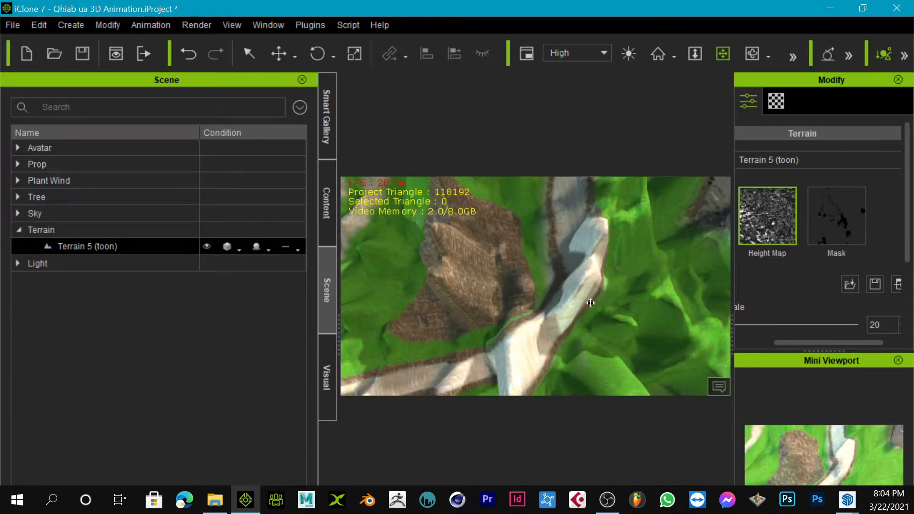
pyautogui.moveTo(591, 297); pyautogui.dragTo(588, 297, button='right')
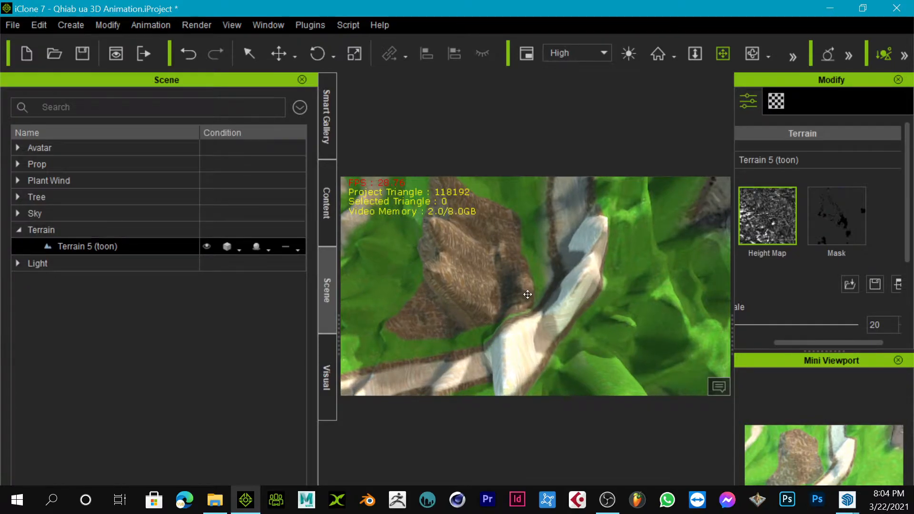
# Select the CC3_Base_Plus avatar in the Avatar group, focus the view on it, and examine the surrounding terrain.
pyautogui.click(253, 146)
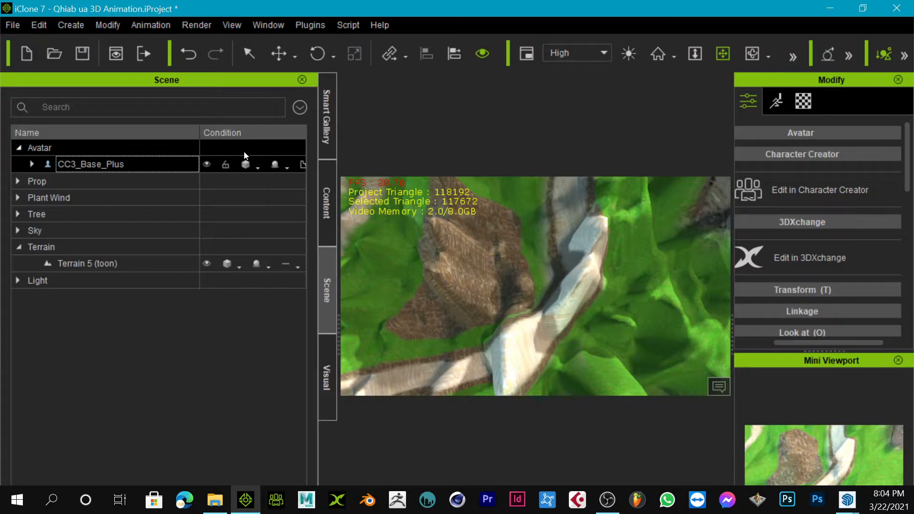
pyautogui.click(181, 164)
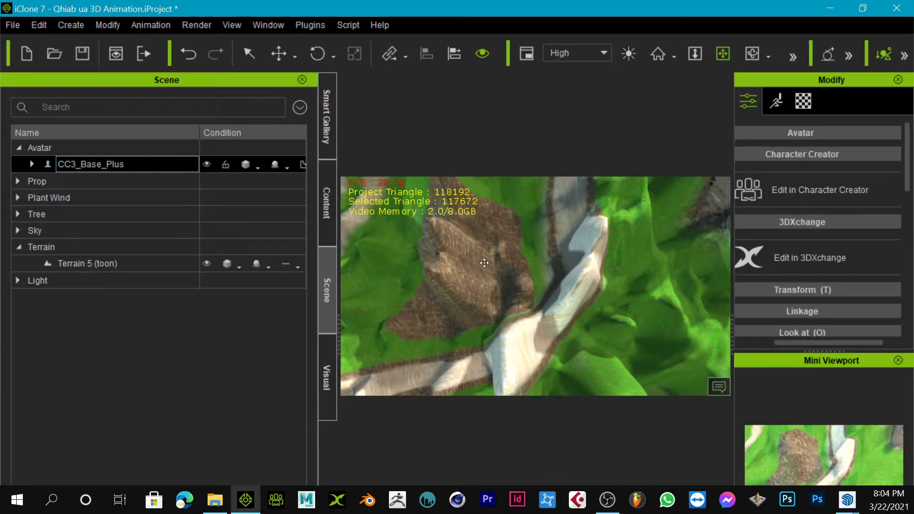
pyautogui.press('Home')
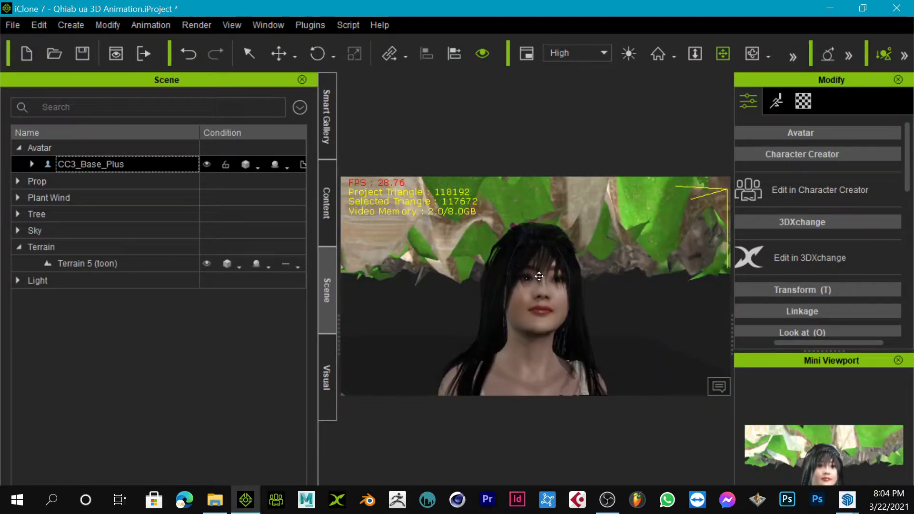
pyautogui.scroll(-5, 533, 272)
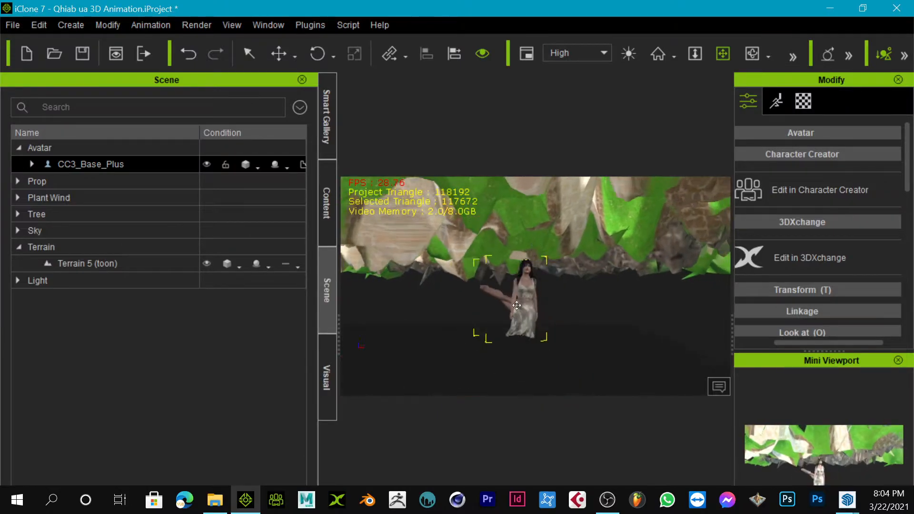
pyautogui.moveTo(527, 270); pyautogui.dragTo(545, 229, button='right')
pyautogui.moveTo(545, 230); pyautogui.dragTo(542, 292, button='middle')
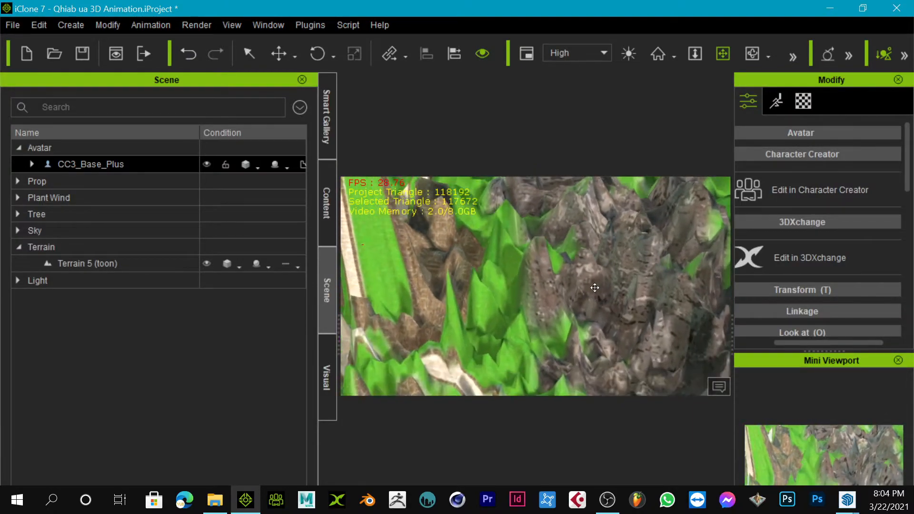
pyautogui.moveTo(591, 214); pyautogui.dragTo(500, 251, button='right')
pyautogui.moveTo(411, 264); pyautogui.dragTo(621, 301, button='right')
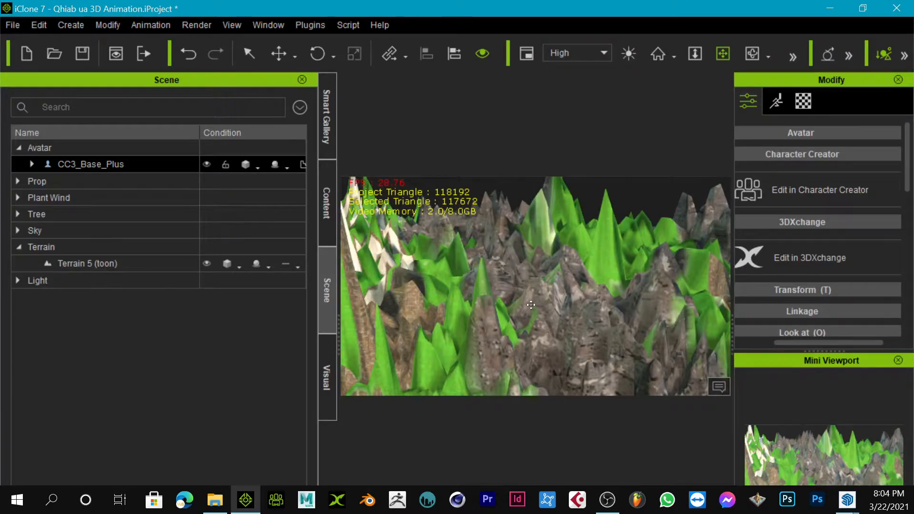
pyautogui.moveTo(561, 284); pyautogui.dragTo(525, 276, button='right')
pyautogui.moveTo(525, 276); pyautogui.dragTo(565, 277, button='middle')
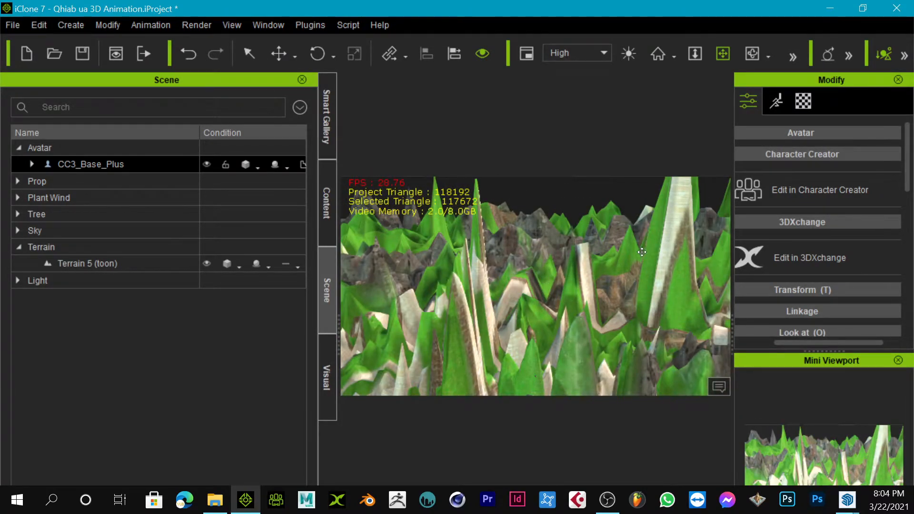
# Select Terrain 5 (toon), reduce its height scale to near the minimum, and lower its height offset slightly.
pyautogui.click(90, 251)
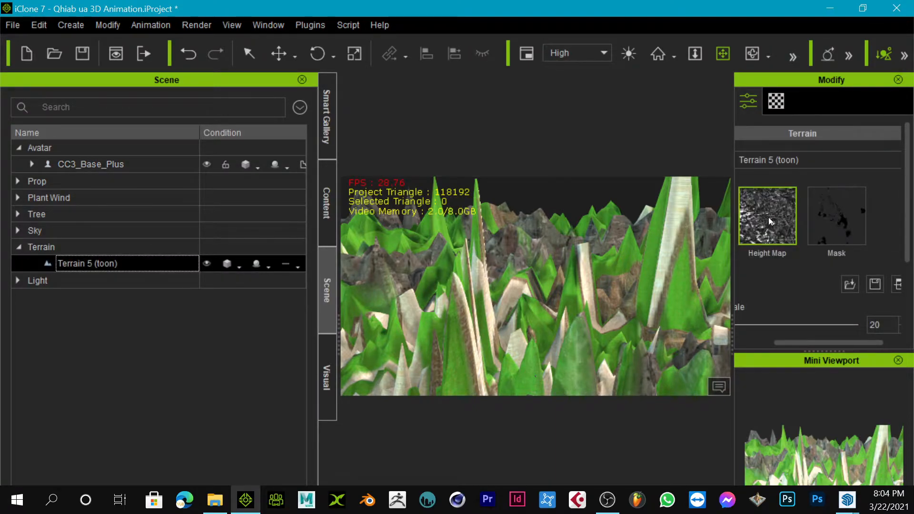
pyautogui.moveTo(582, 281)
pyautogui.mouseDown(button='middle')
pyautogui.moveTo(624, 276)
pyautogui.moveTo(578, 275)
pyautogui.moveTo(512, 295)
pyautogui.moveTo(567, 282)
pyautogui.mouseUp(button='middle')
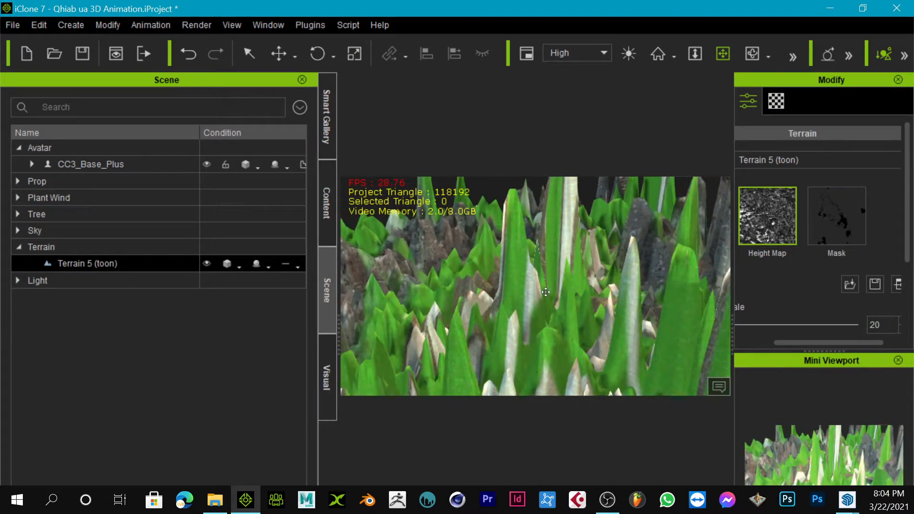
pyautogui.scroll(-4, 561, 281)
pyautogui.moveTo(646, 259); pyautogui.dragTo(621, 236)
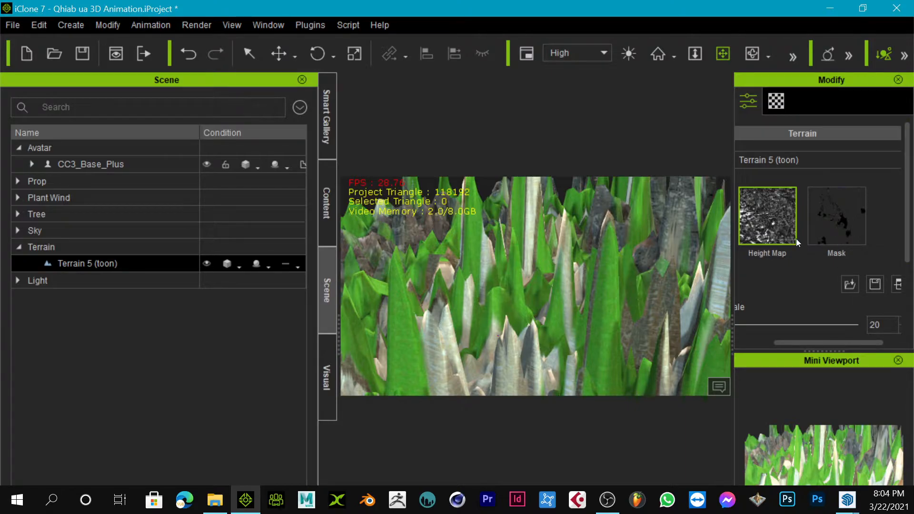
pyautogui.scroll(-3, 796, 238)
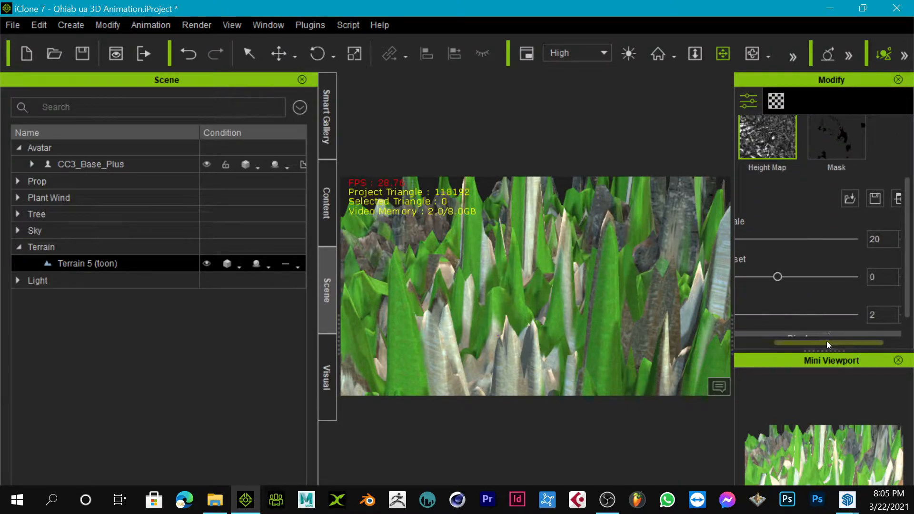
pyautogui.moveTo(824, 344); pyautogui.dragTo(776, 339)
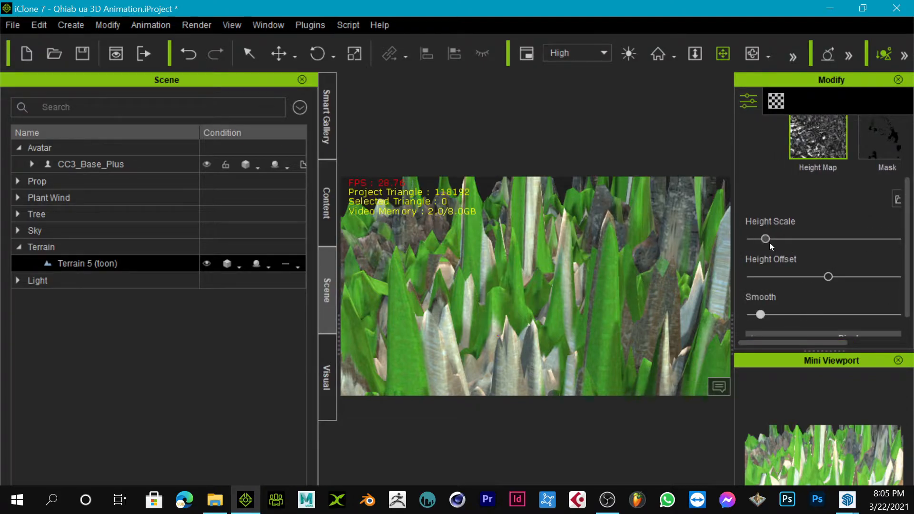
pyautogui.moveTo(767, 242); pyautogui.dragTo(753, 259)
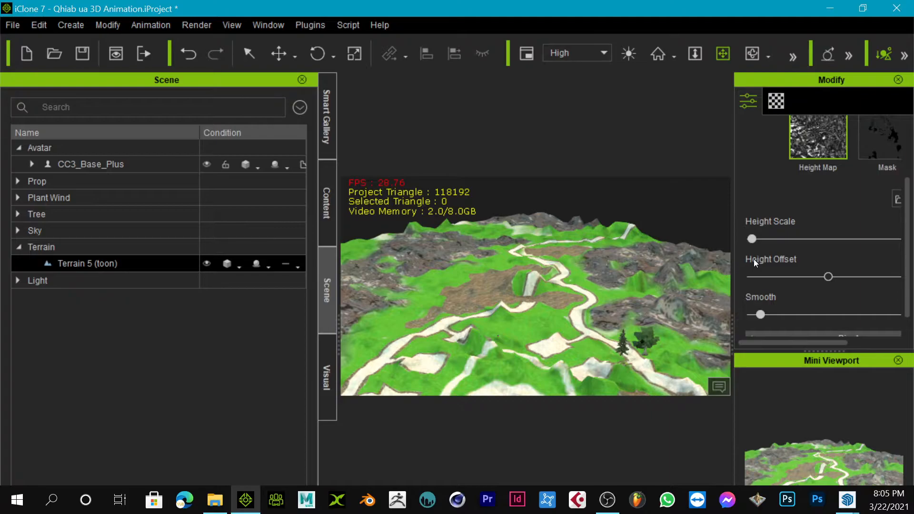
pyautogui.moveTo(752, 241); pyautogui.dragTo(754, 241)
pyautogui.moveTo(829, 276)
pyautogui.mouseDown()
pyautogui.moveTo(810, 275)
pyautogui.moveTo(842, 276)
pyautogui.moveTo(802, 276)
pyautogui.moveTo(838, 269)
pyautogui.moveTo(817, 271)
pyautogui.moveTo(824, 267)
pyautogui.mouseUp()
# Survey the terrain from several angles, then frame the CC3_Base_Plus avatar at full figure to check how she stands on the ground.
pyautogui.moveTo(555, 348); pyautogui.dragTo(545, 272, button='middle')
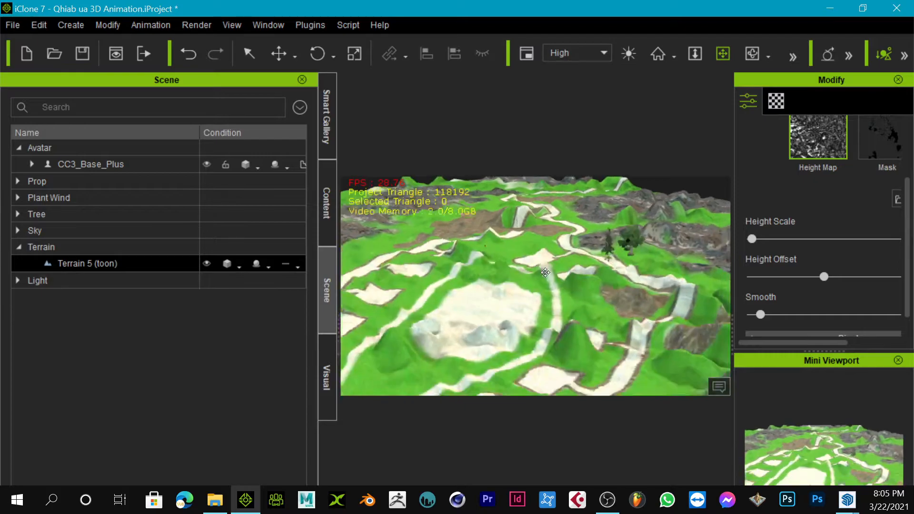
pyautogui.moveTo(581, 301); pyautogui.dragTo(574, 266, button='middle')
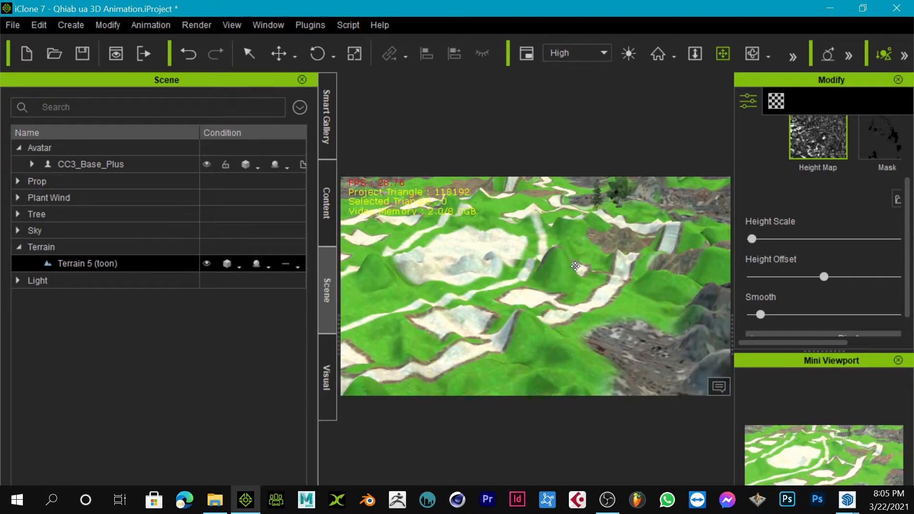
pyautogui.moveTo(578, 355); pyautogui.dragTo(414, 257, button='middle')
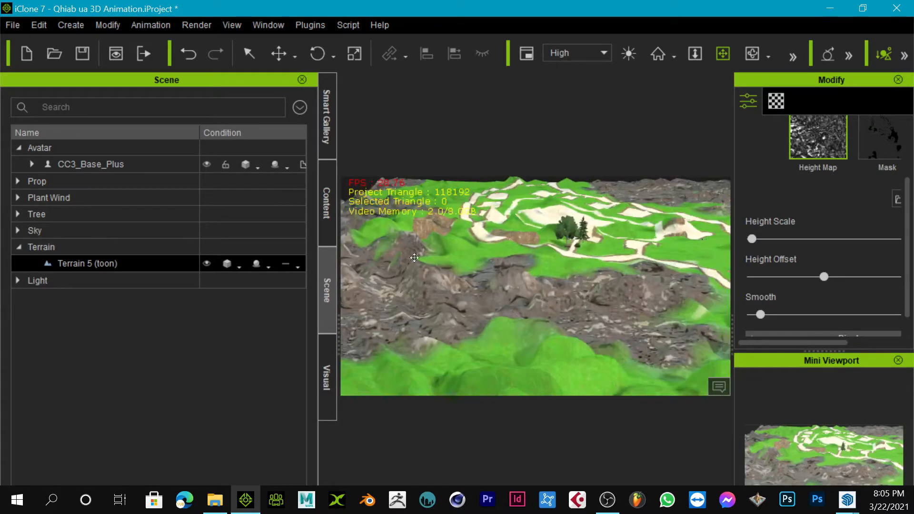
pyautogui.scroll(2, 549, 232)
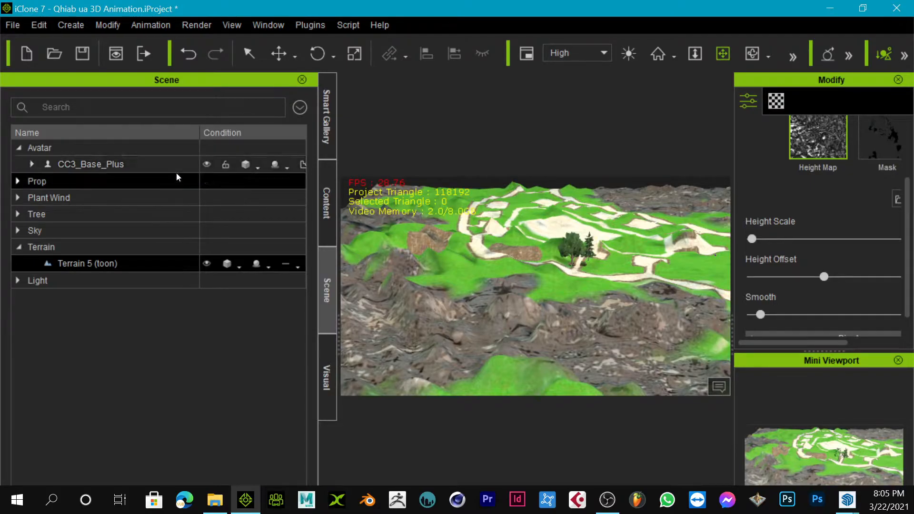
pyautogui.moveTo(545, 223); pyautogui.dragTo(468, 223)
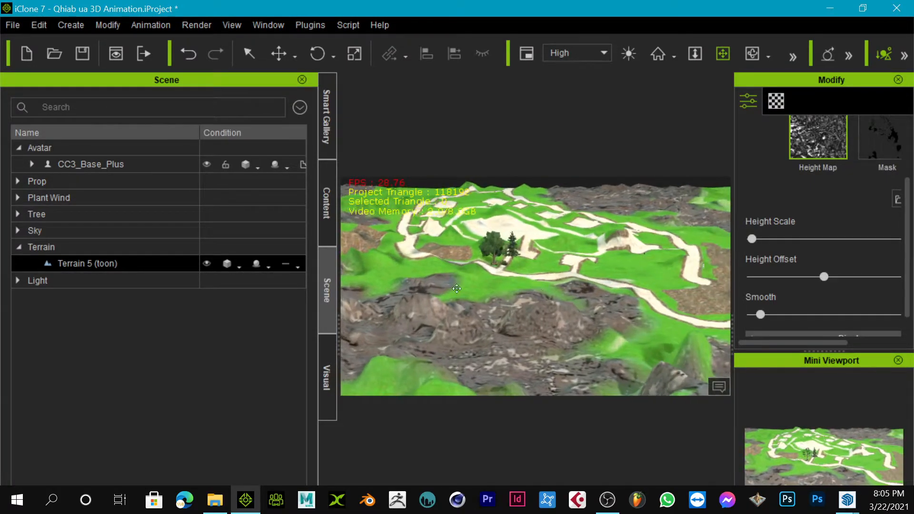
pyautogui.click(174, 163)
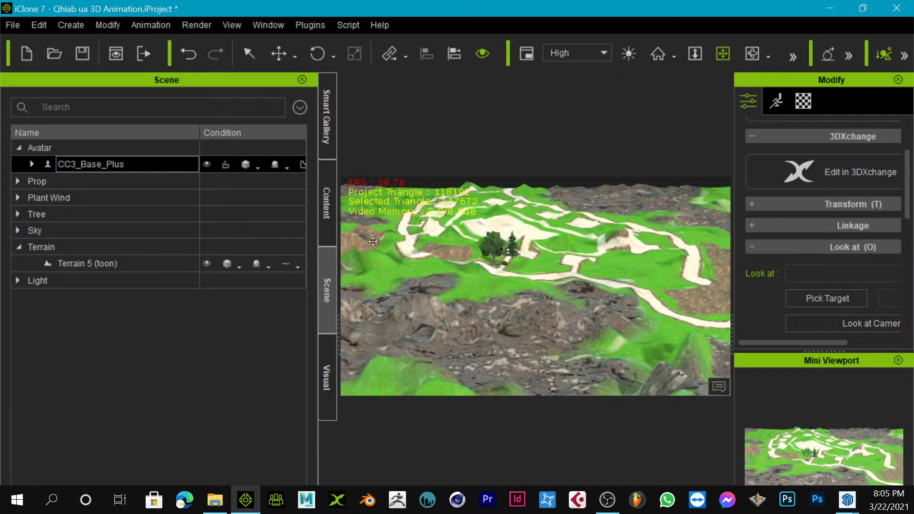
pyautogui.press('Home')
pyautogui.moveTo(591, 326); pyautogui.dragTo(581, 263)
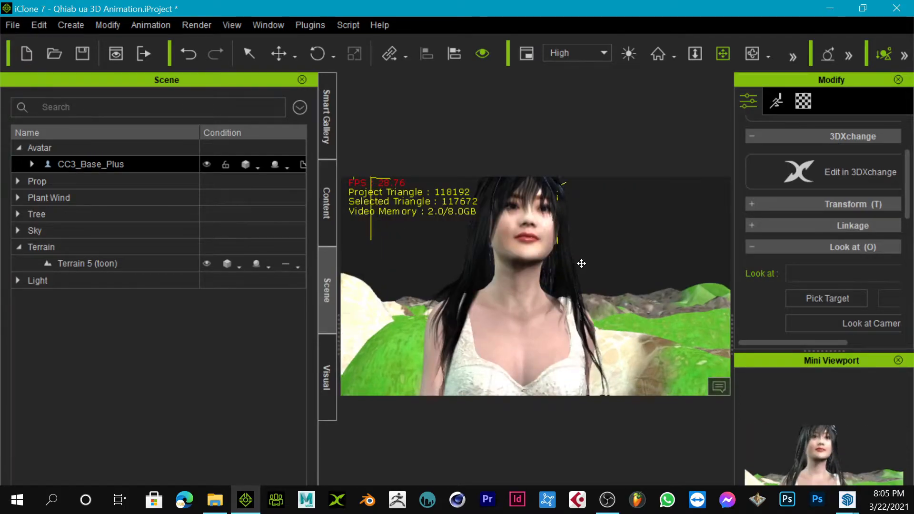
pyautogui.moveTo(581, 263); pyautogui.dragTo(575, 302, button='right')
pyautogui.scroll(-8, 557, 268)
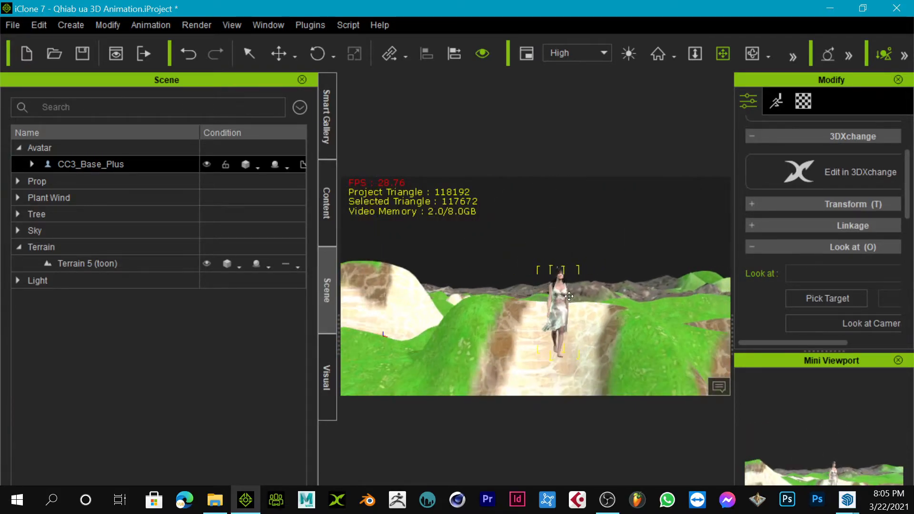
# Examine how the CC3_Base_Plus avatar's feet sit relative to the reshaped terrain, comparing several distances and angles around the hills.
pyautogui.moveTo(570, 299); pyautogui.dragTo(569, 234)
pyautogui.moveTo(569, 234); pyautogui.dragTo(567, 277, button='right')
pyautogui.moveTo(566, 278); pyautogui.dragTo(444, 264)
pyautogui.moveTo(546, 327); pyautogui.dragTo(624, 301)
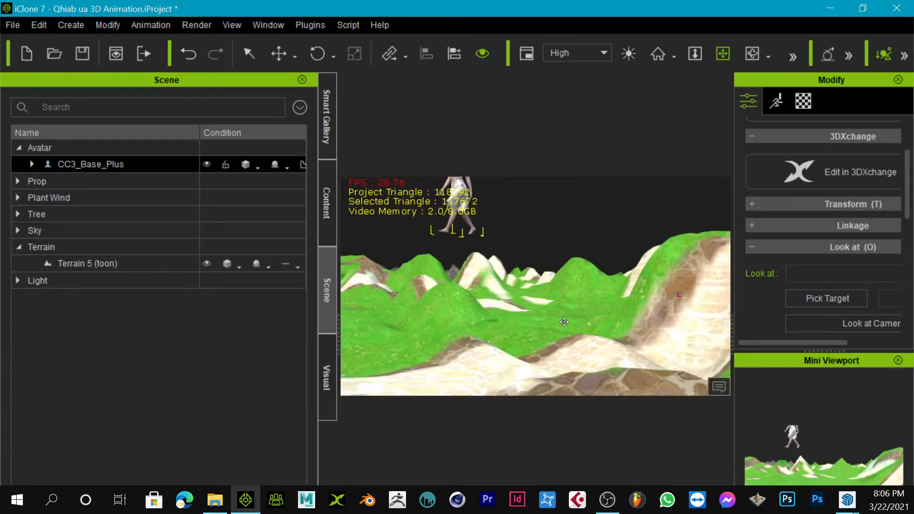
pyautogui.moveTo(564, 322); pyautogui.dragTo(538, 289, button='right')
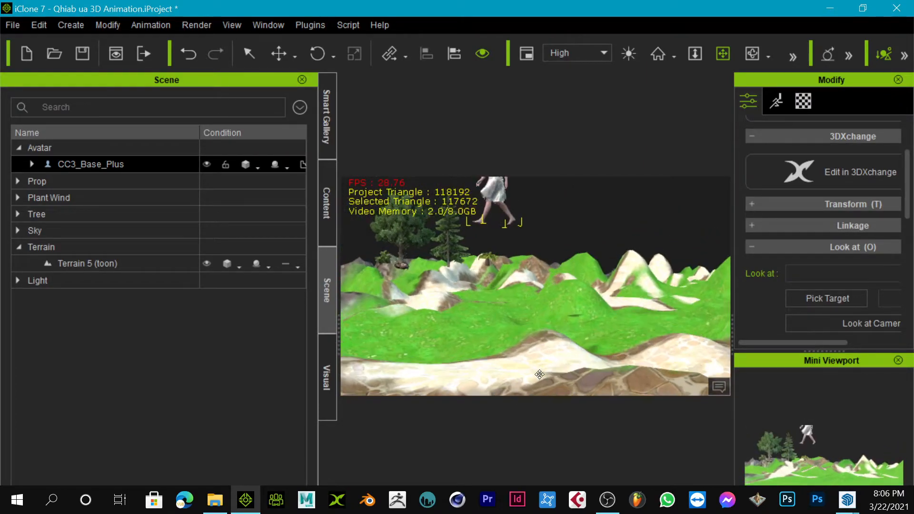
pyautogui.moveTo(535, 301); pyautogui.dragTo(569, 346)
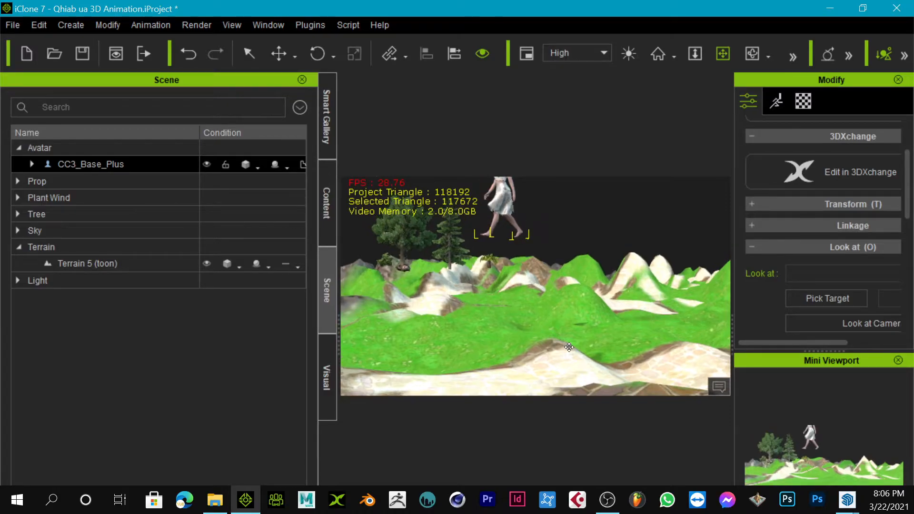
pyautogui.moveTo(530, 312); pyautogui.dragTo(623, 280, button='right')
pyautogui.moveTo(532, 296); pyautogui.dragTo(572, 267, button='right')
pyautogui.moveTo(545, 293); pyautogui.dragTo(547, 333)
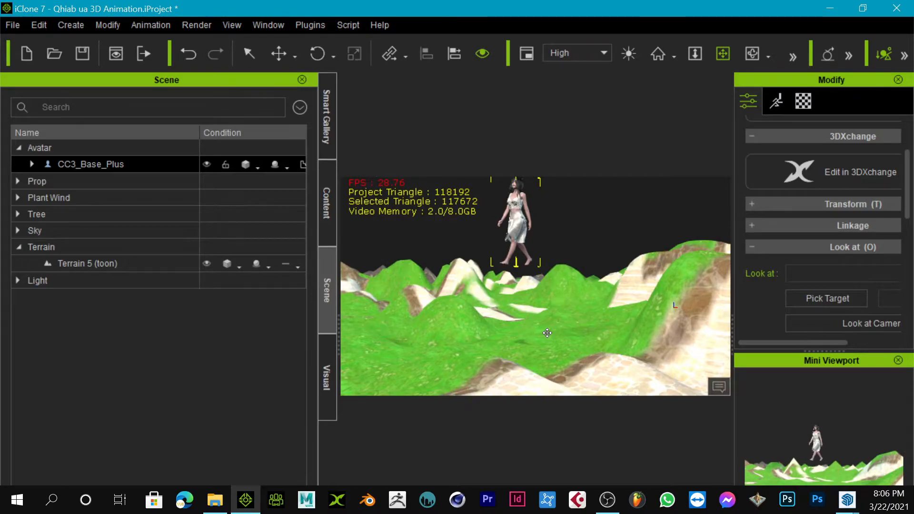
pyautogui.moveTo(579, 334); pyautogui.dragTo(578, 319, button='right')
pyautogui.moveTo(542, 328); pyautogui.dragTo(538, 291)
pyautogui.moveTo(511, 297); pyautogui.dragTo(544, 282, button='right')
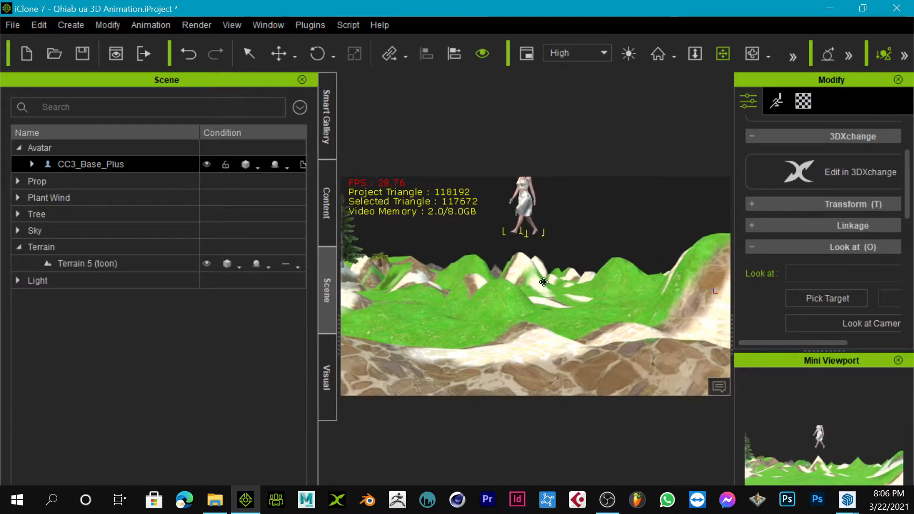
pyautogui.moveTo(544, 281); pyautogui.dragTo(551, 316)
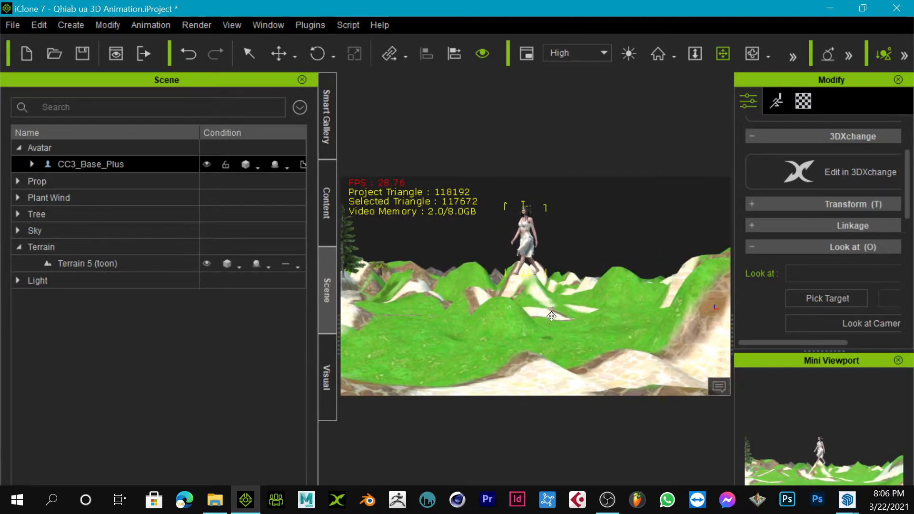
pyautogui.press('w')
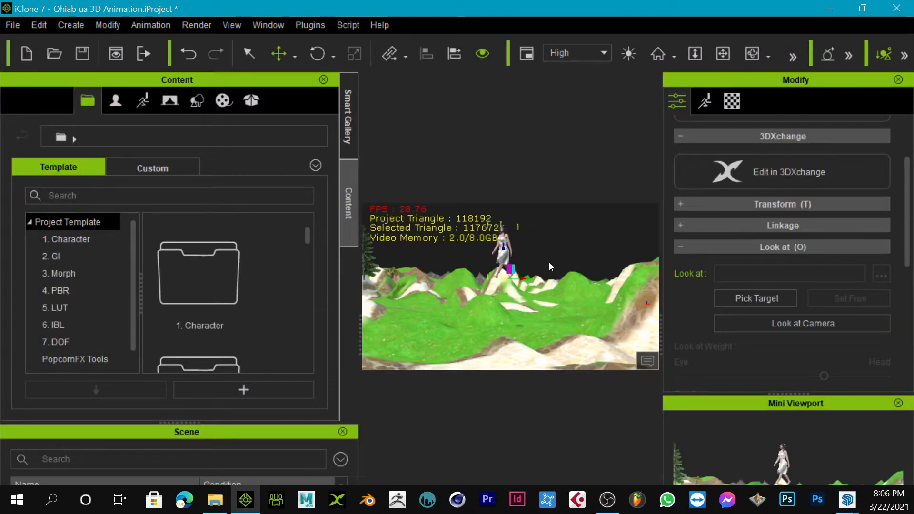
# Try the different workspace layouts and the full-screen viewport until the playback controls and Timeline are shown.
pyautogui.press('F8')
pyautogui.press('F9')
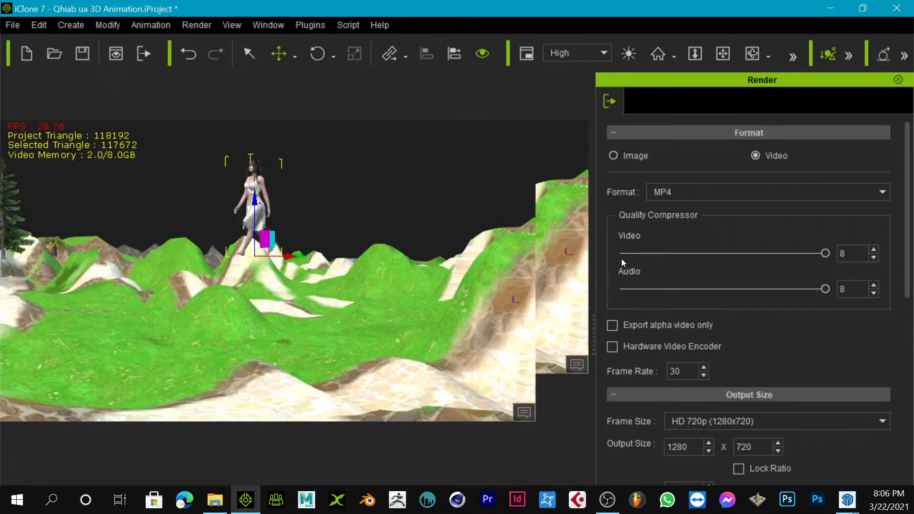
pyautogui.press('F10')
pyautogui.press('F9')
pyautogui.press('F7')
pyautogui.press('F8')
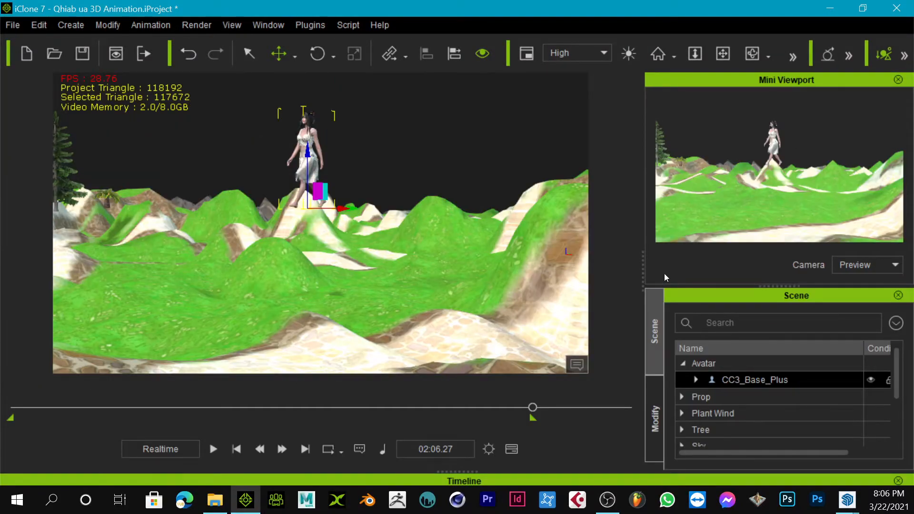
pyautogui.press('F10')
pyautogui.press('F8')
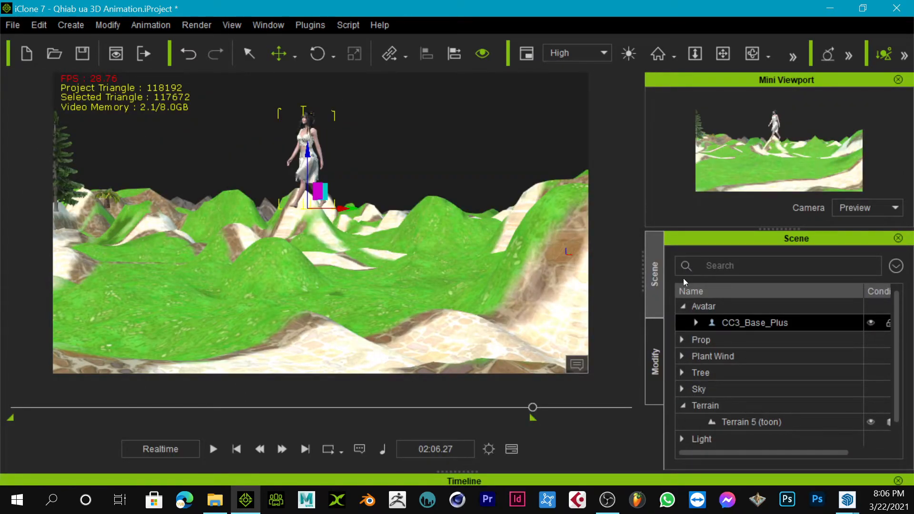
pyautogui.press('F10')
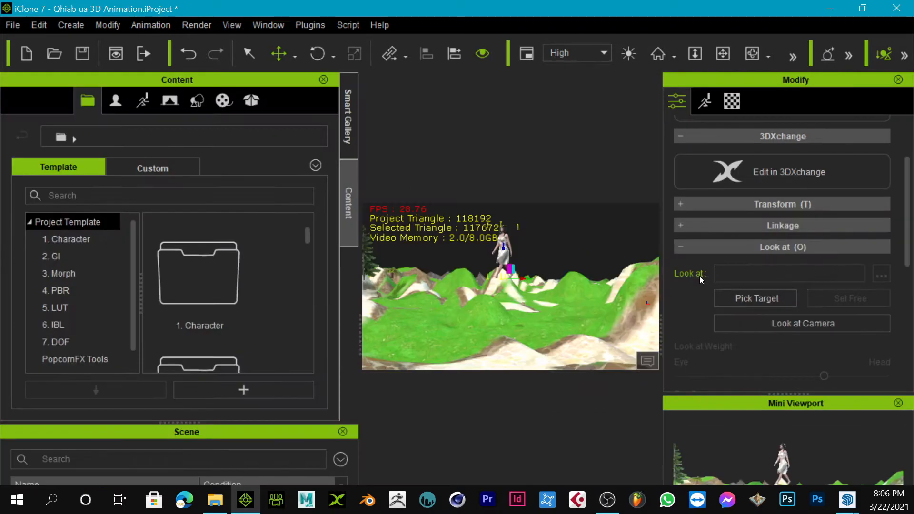
pyautogui.press('F9')
pyautogui.press('F10')
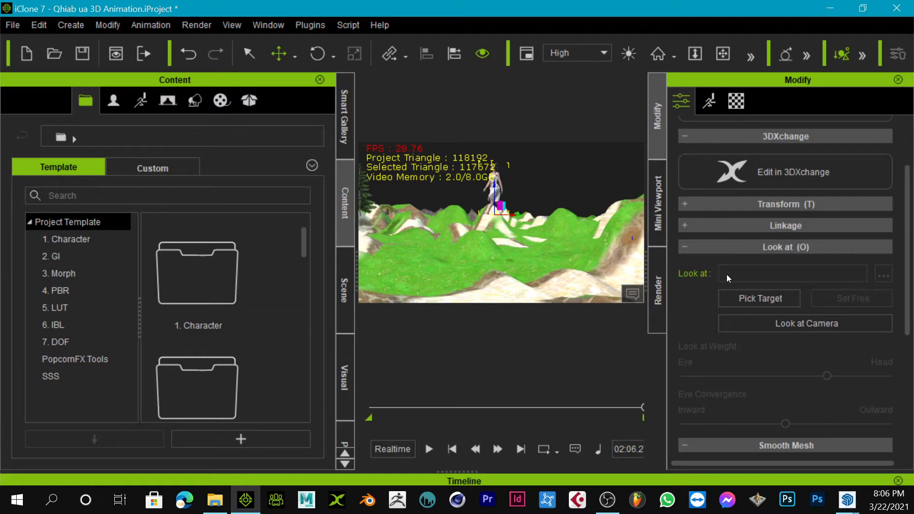
pyautogui.press('F11')
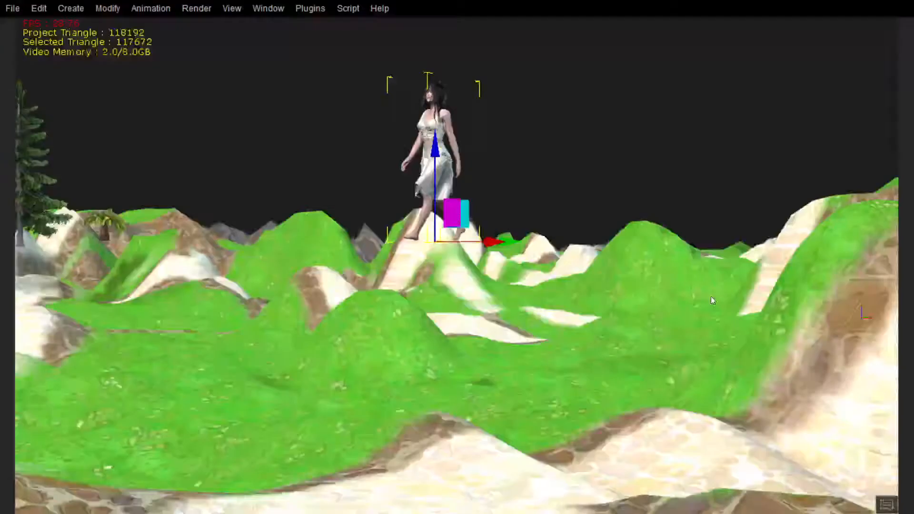
pyautogui.press('F11')
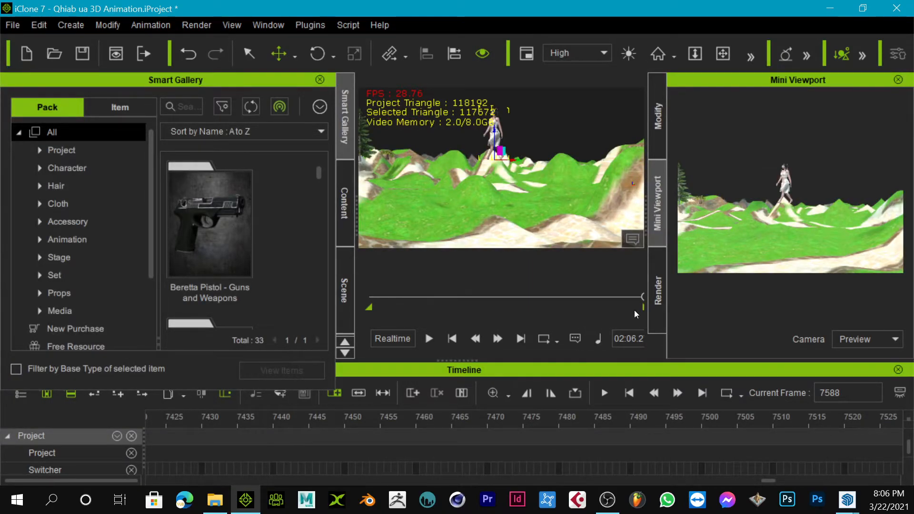
# Scrub through the end of the animation and leave the playhead at frame 9000.
pyautogui.click(644, 298)
pyautogui.moveTo(644, 298); pyautogui.dragTo(584, 296)
pyautogui.moveTo(672, 295); pyautogui.dragTo(720, 295)
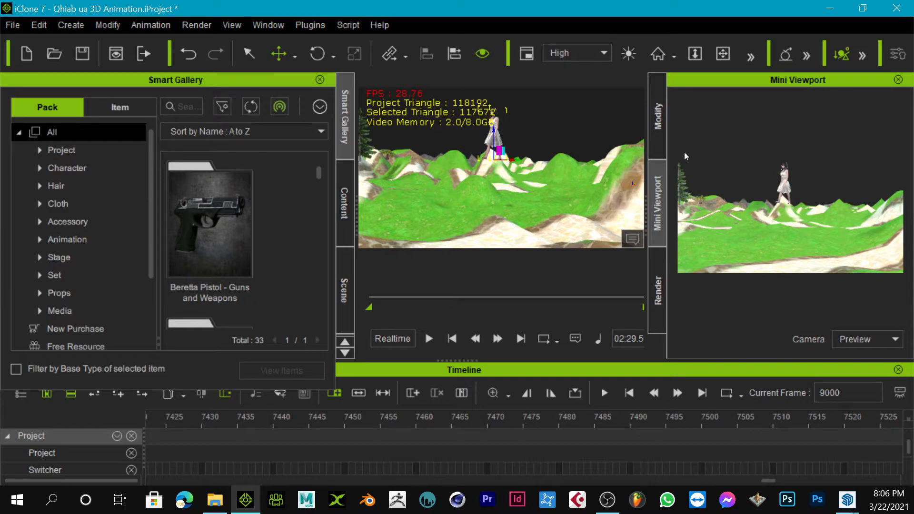
# Restore the default-style layout, dock Visual and Scene as tabs beside Smart Gallery and Content, and show the scene object list.
pyautogui.press('F3')
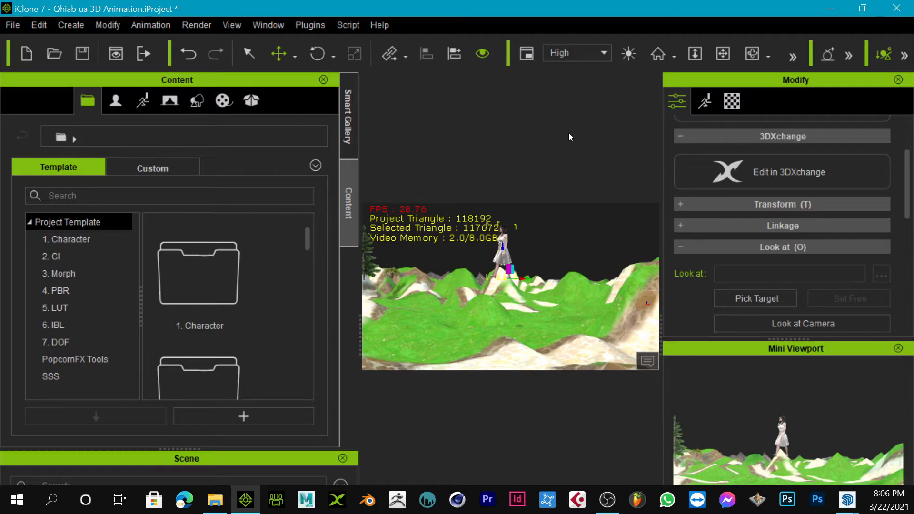
pyautogui.moveTo(1, 95); pyautogui.dragTo(182, 142)
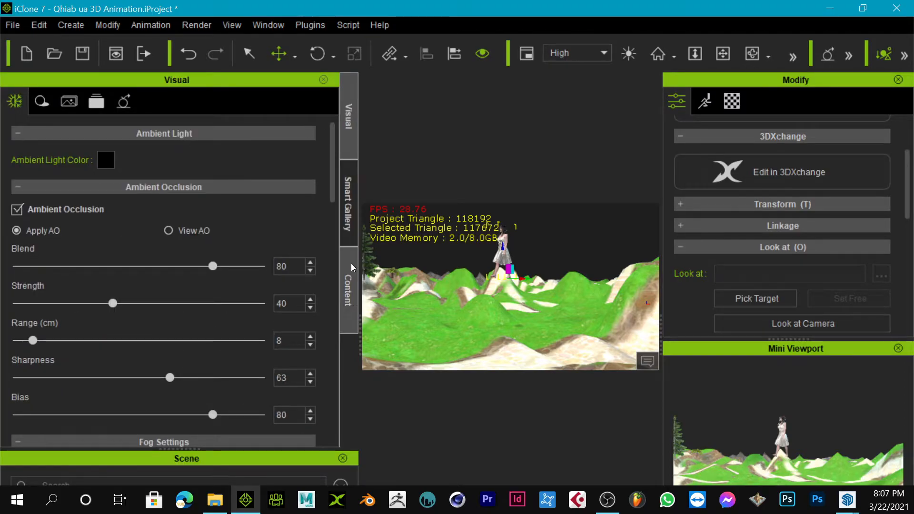
pyautogui.moveTo(354, 118); pyautogui.dragTo(339, 263)
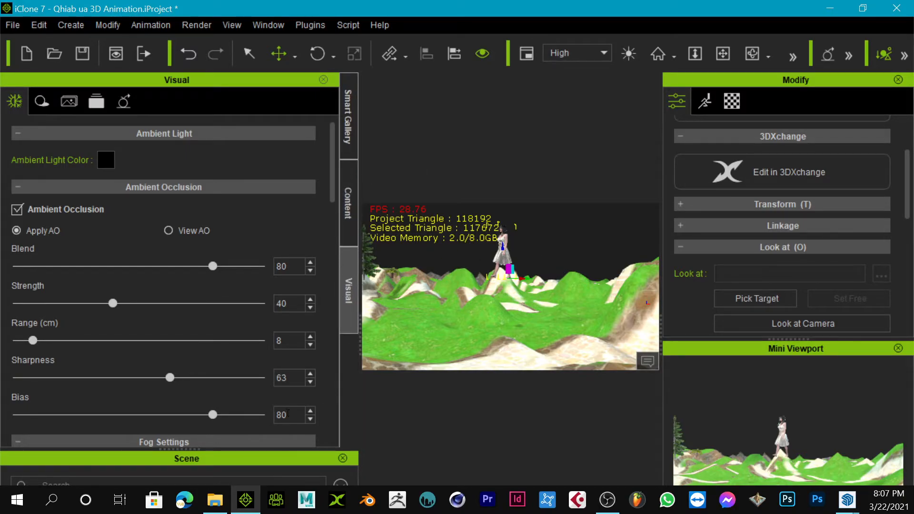
pyautogui.moveTo(274, 463); pyautogui.dragTo(236, 195)
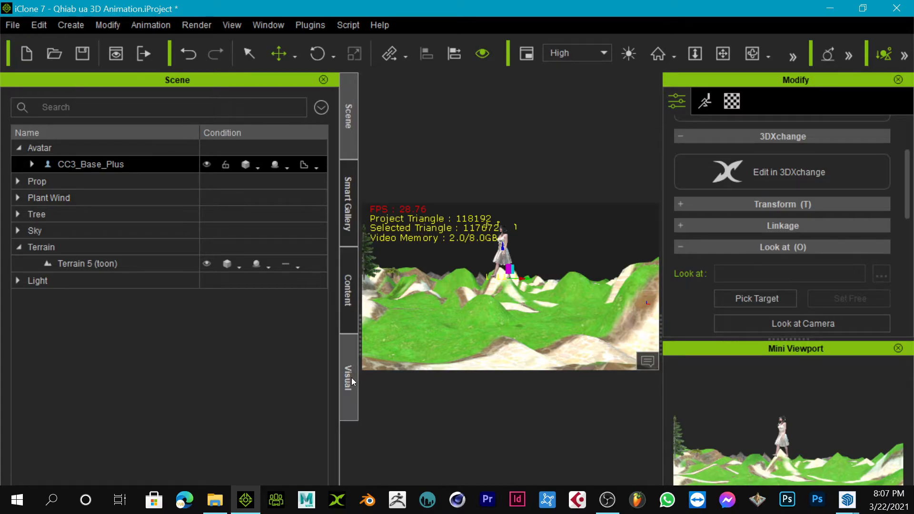
pyautogui.moveTo(347, 130); pyautogui.dragTo(350, 297)
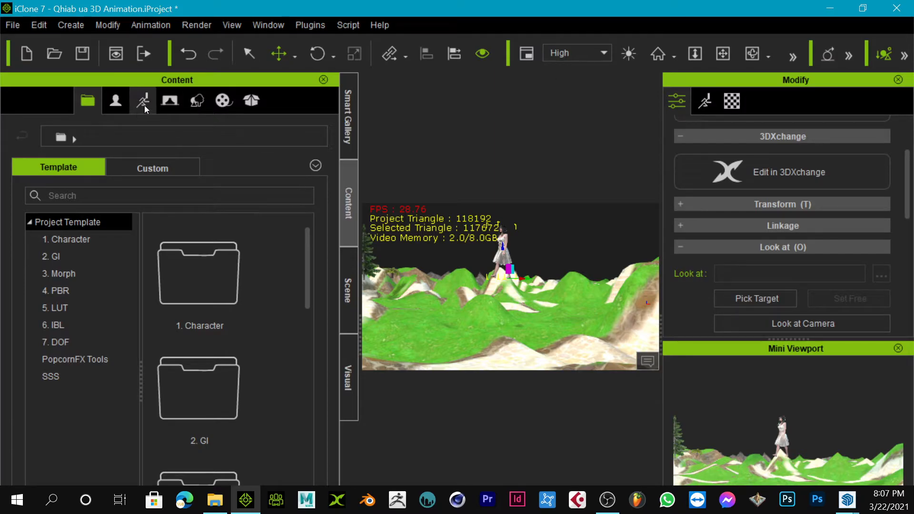
pyautogui.click(349, 296)
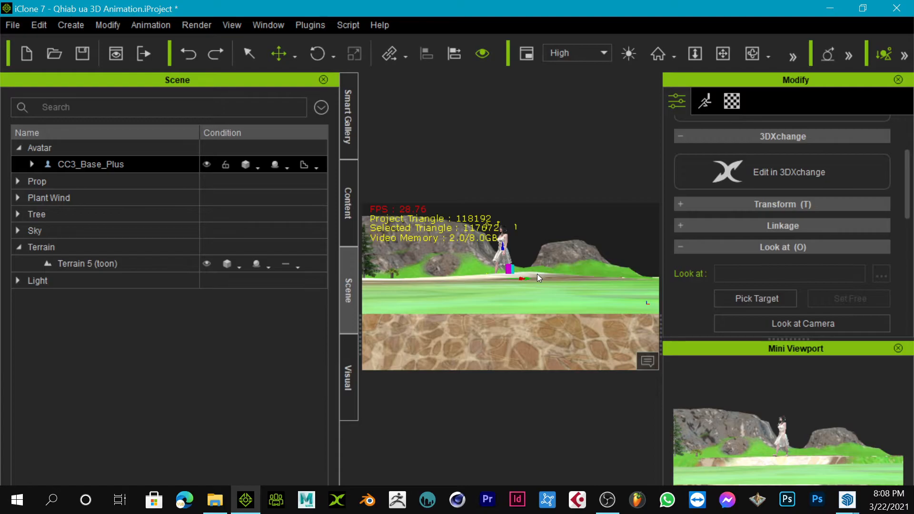
# Examine the CC3_Base_Plus avatar on the flat stone path up close, from the front and from the side.
pyautogui.scroll(5, 537, 278)
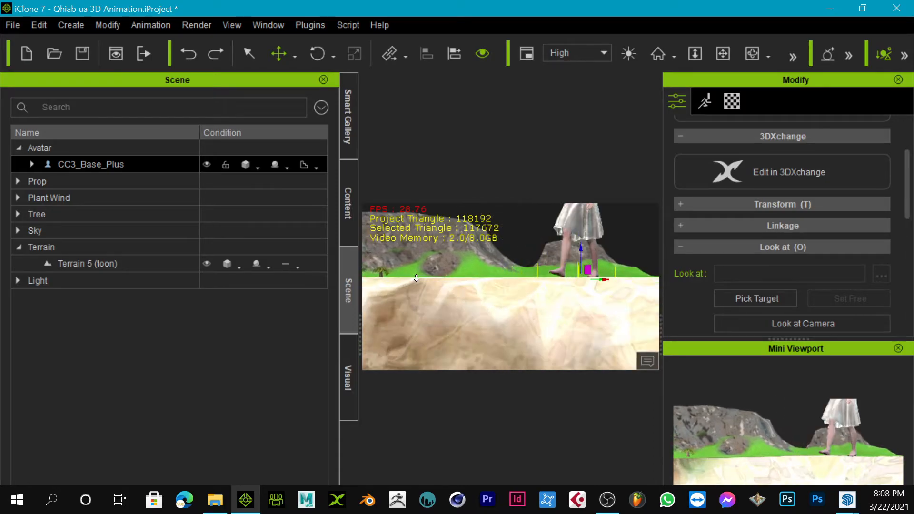
pyautogui.moveTo(464, 272); pyautogui.dragTo(551, 250, button='middle')
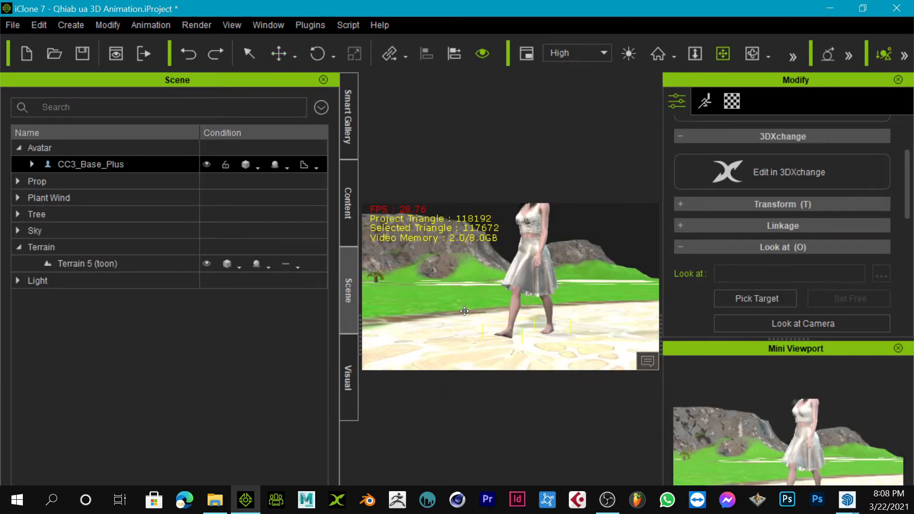
pyautogui.moveTo(550, 250); pyautogui.dragTo(546, 290, button='right')
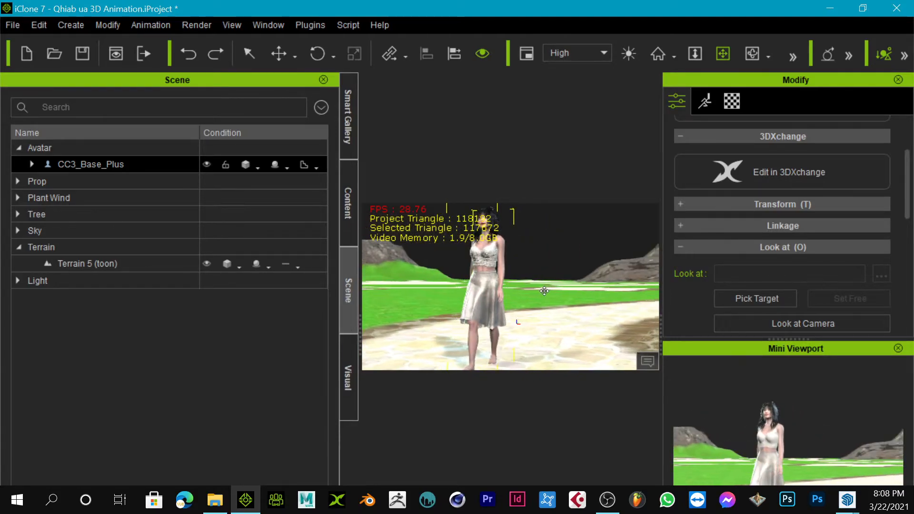
pyautogui.scroll(-5, 535, 250)
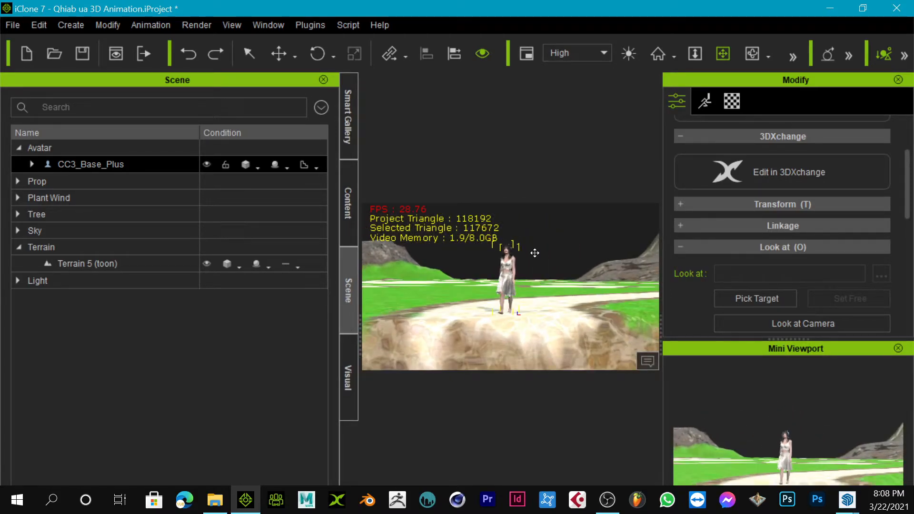
pyautogui.scroll(3, 533, 254)
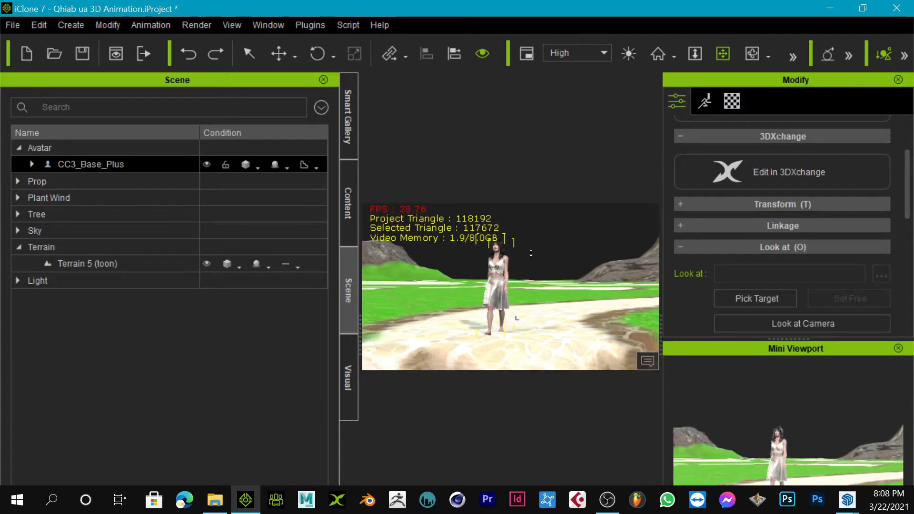
pyautogui.moveTo(531, 253); pyautogui.dragTo(427, 298, button='right')
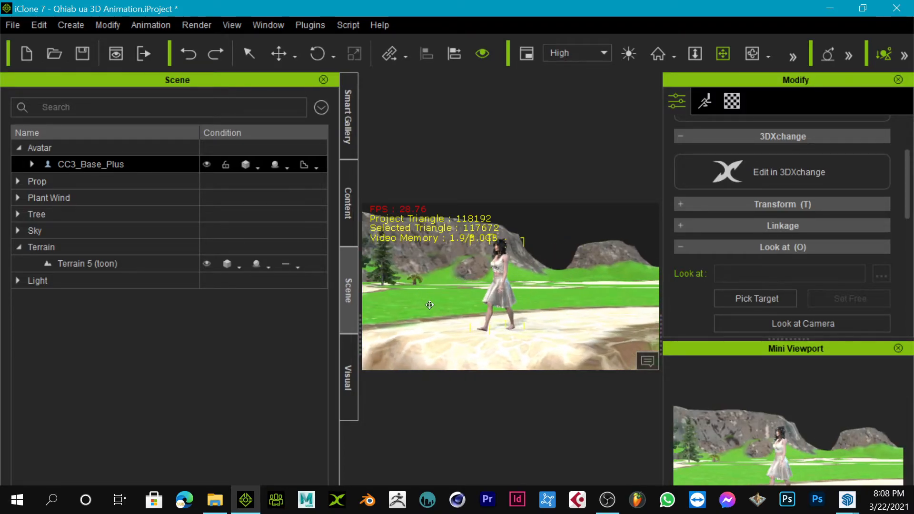
pyautogui.moveTo(570, 330); pyautogui.dragTo(523, 328)
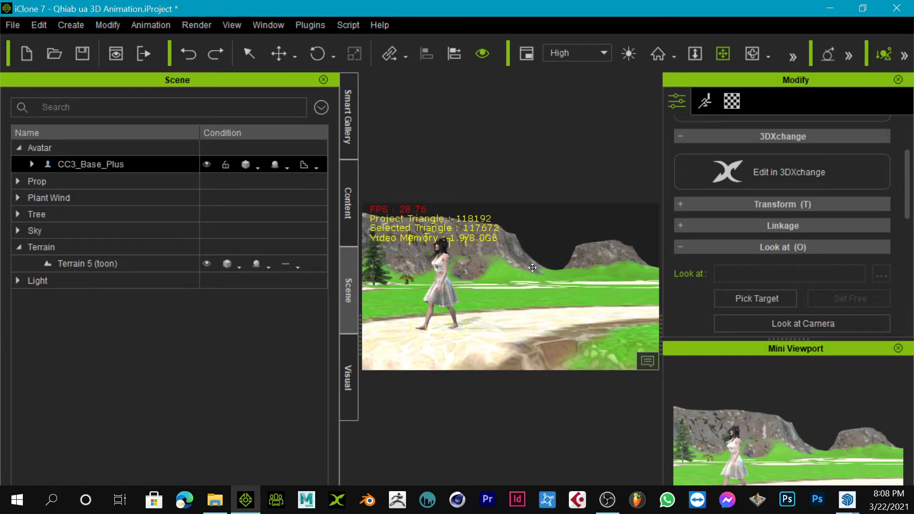
# Switch to the workspace layout with playback controls under the viewport, and narrow the Modify panel to enlarge the viewport.
pyautogui.press('F3')
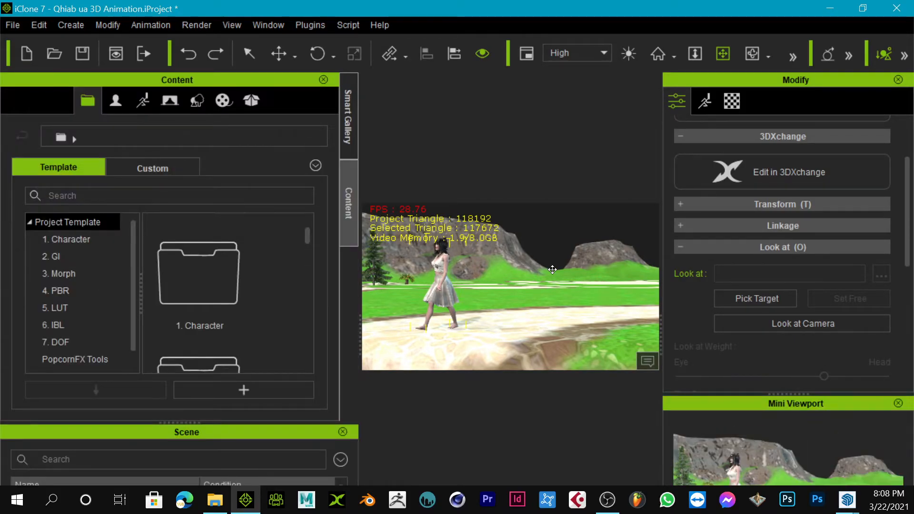
pyautogui.press('F4')
pyautogui.press('F5')
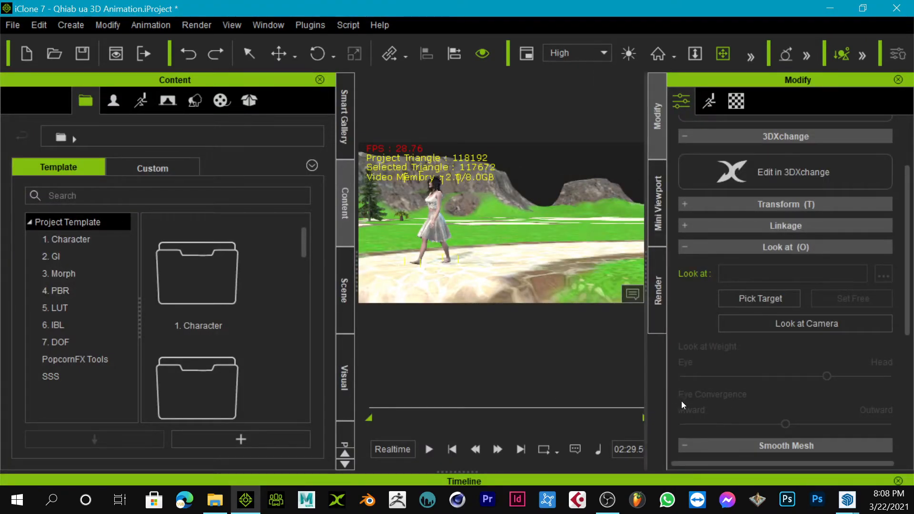
pyautogui.moveTo(645, 344); pyautogui.dragTo(800, 342)
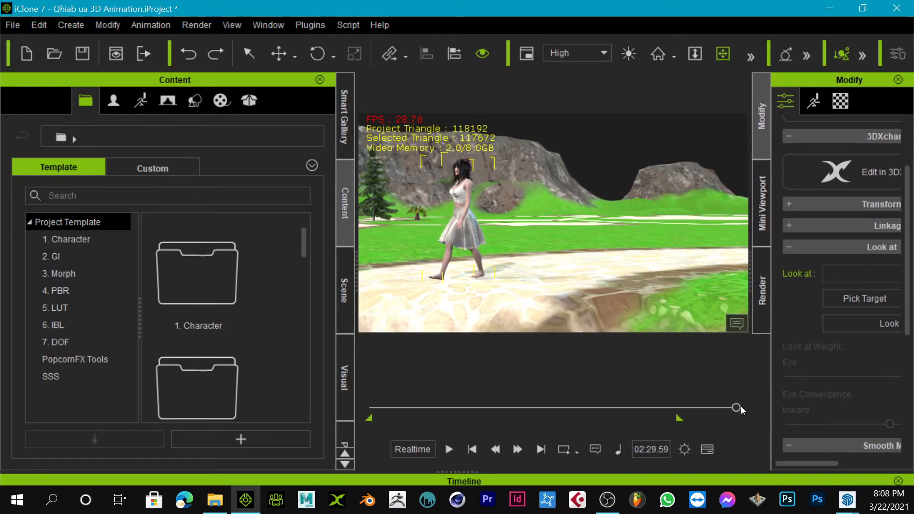
# Move the playhead to the start of the animation at 00:00.00 and frame the CC3_Base_Plus avatar at full figure.
pyautogui.moveTo(735, 405); pyautogui.dragTo(310, 406)
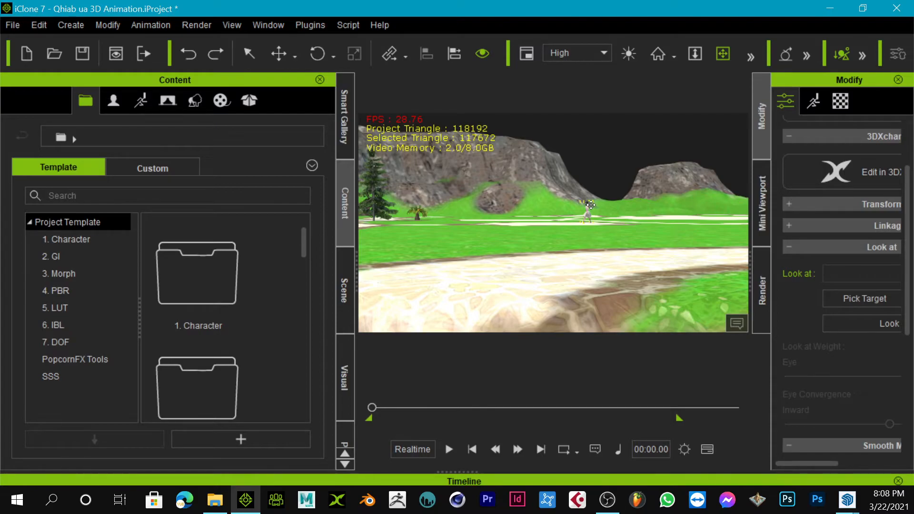
pyautogui.press('Home')
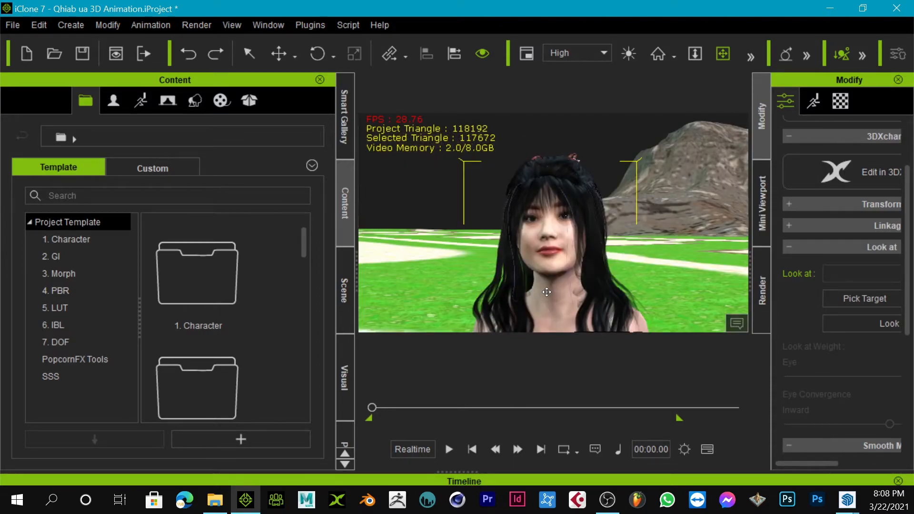
pyautogui.scroll(-6, 548, 281)
pyautogui.moveTo(554, 283); pyautogui.dragTo(462, 238, button='middle')
pyautogui.scroll(3, 561, 306)
pyautogui.scroll(-1, 551, 242)
pyautogui.scroll(-2, 550, 241)
pyautogui.moveTo(597, 212); pyautogui.dragTo(603, 241, button='middle')
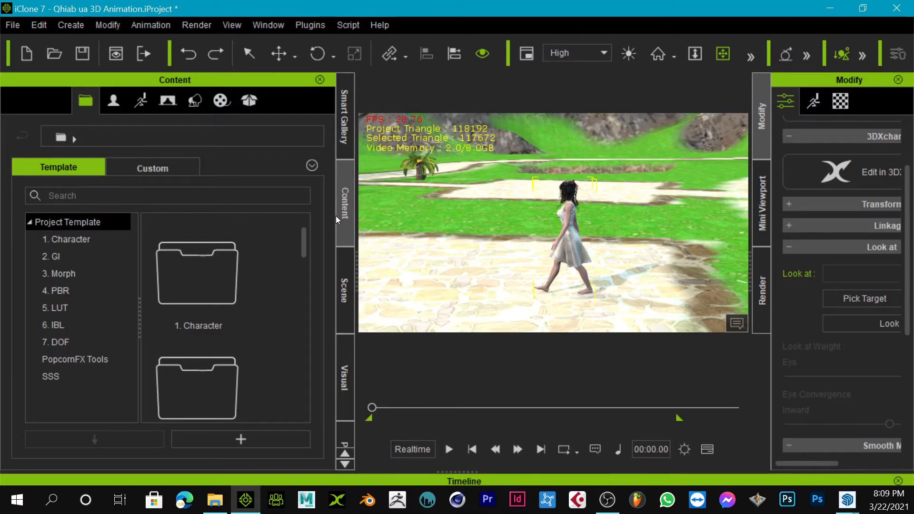
# Show the scene object list, expand the Sky category and select the Sky object.
pyautogui.click(337, 284)
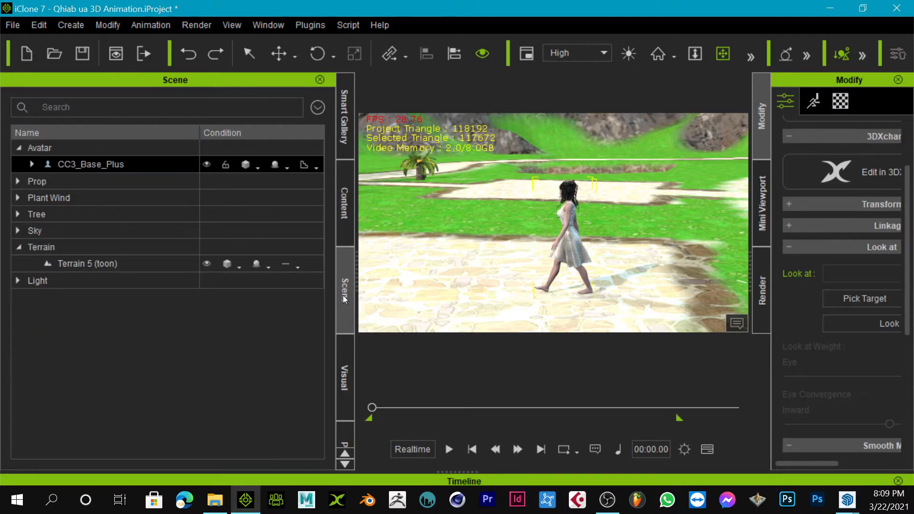
pyautogui.click(348, 190)
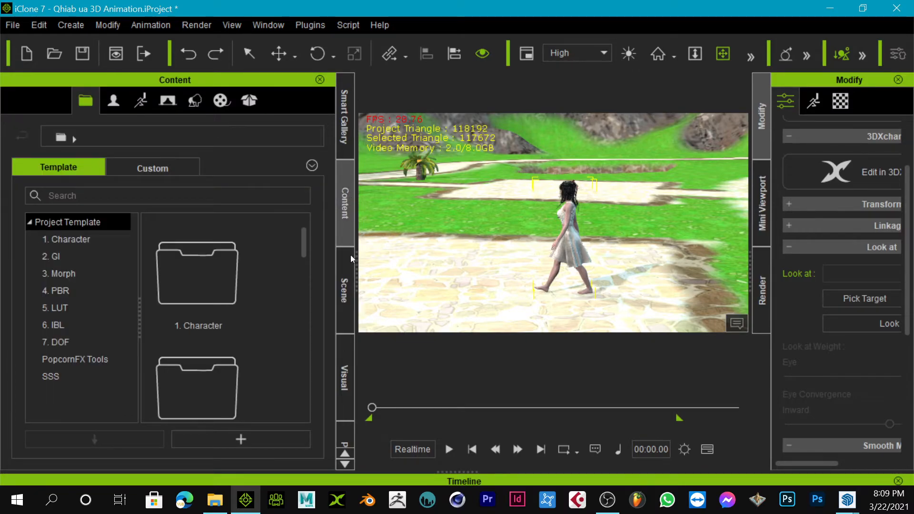
pyautogui.click(344, 302)
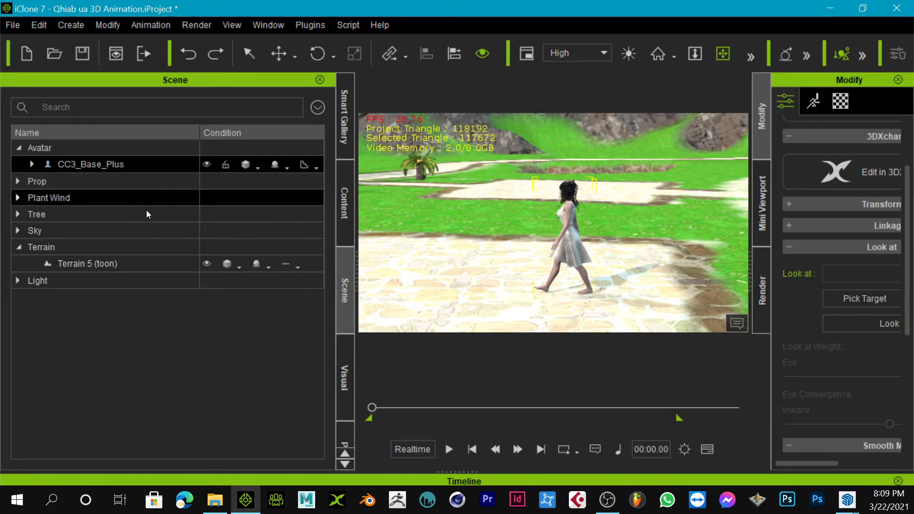
pyautogui.click(164, 238)
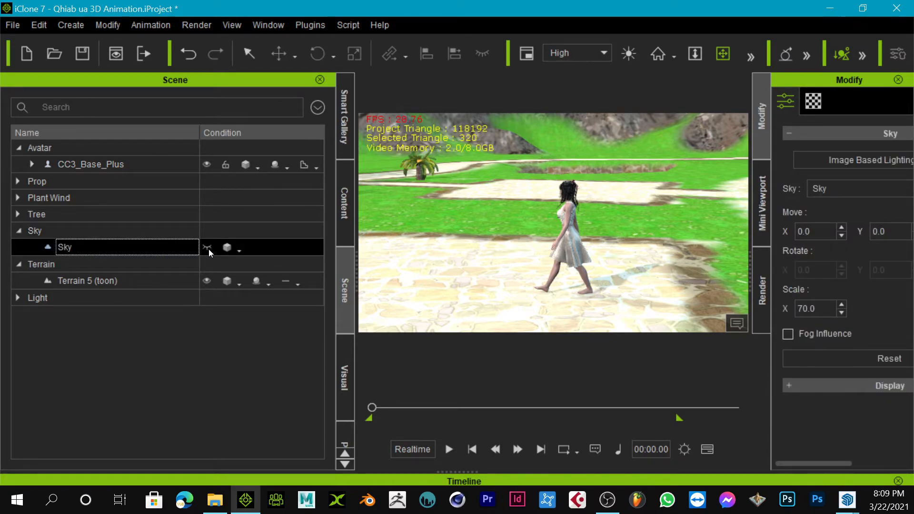
# Browse the Stage and Set templates in the content library and list the Sky templates.
pyautogui.click(345, 212)
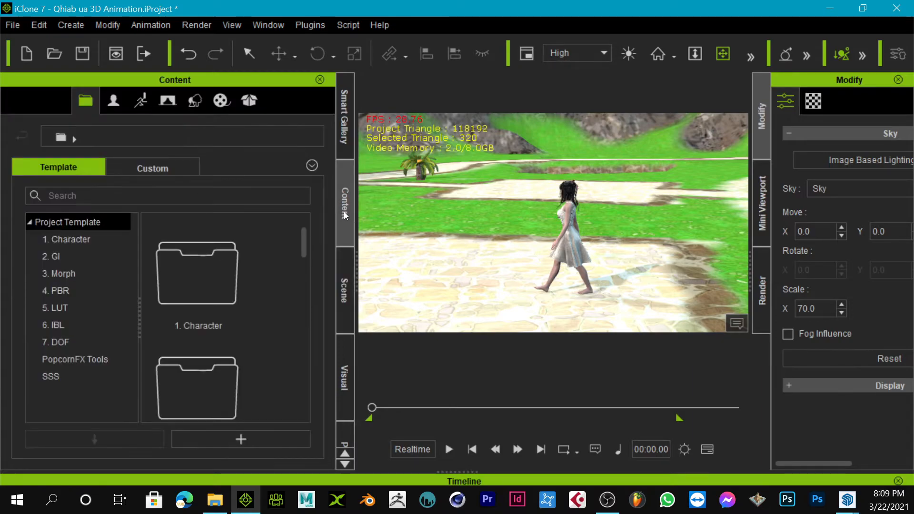
pyautogui.click(176, 96)
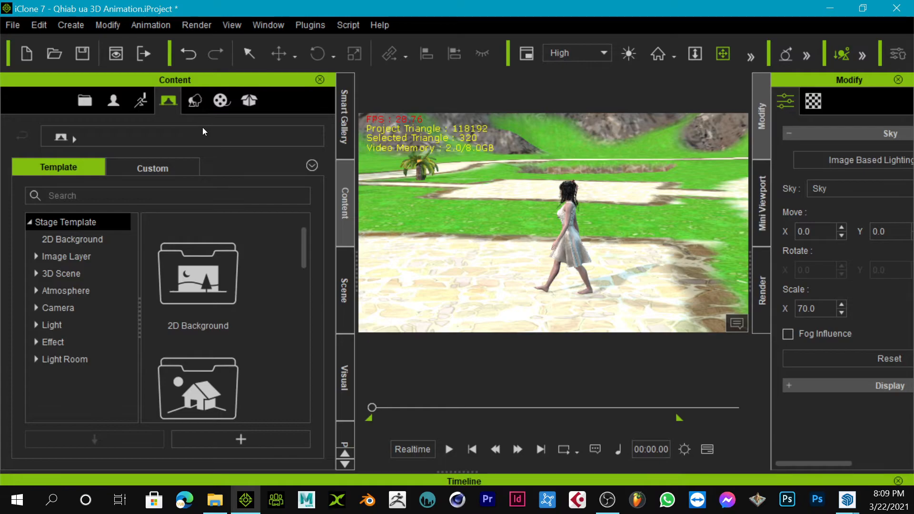
pyautogui.click(344, 288)
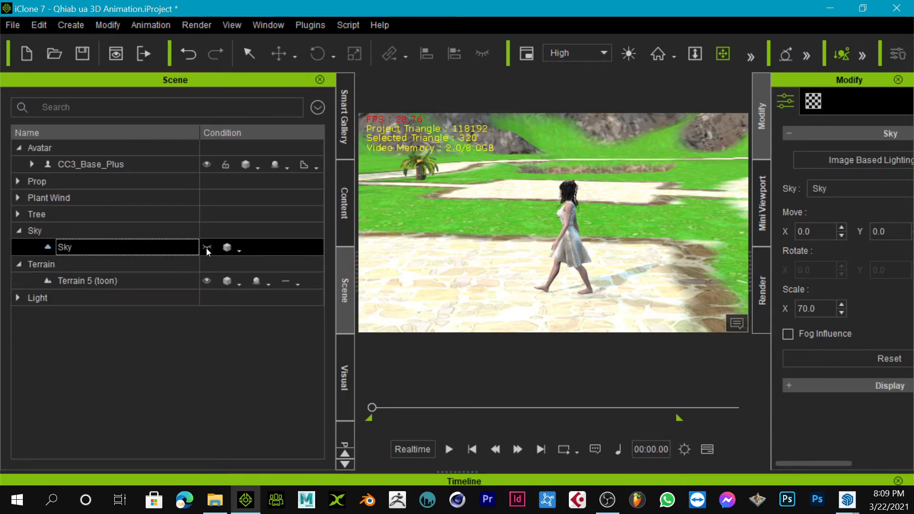
pyautogui.click(344, 211)
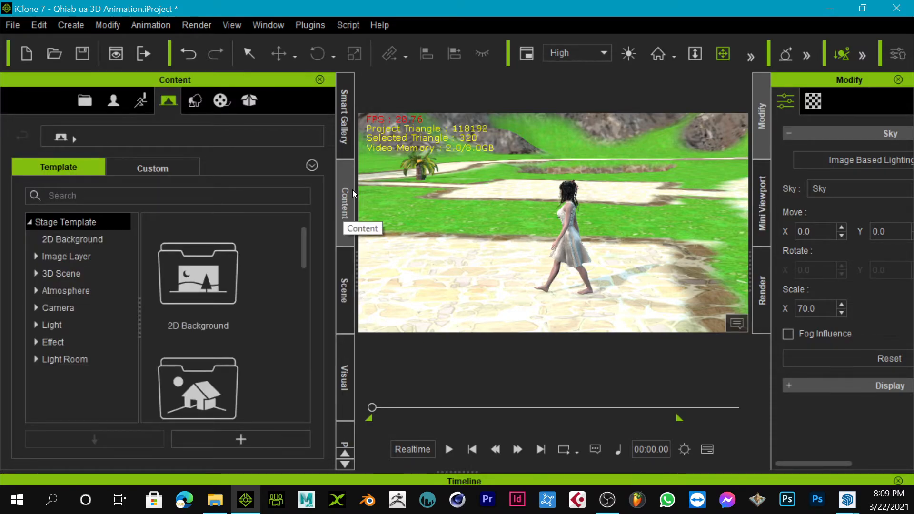
pyautogui.click(198, 104)
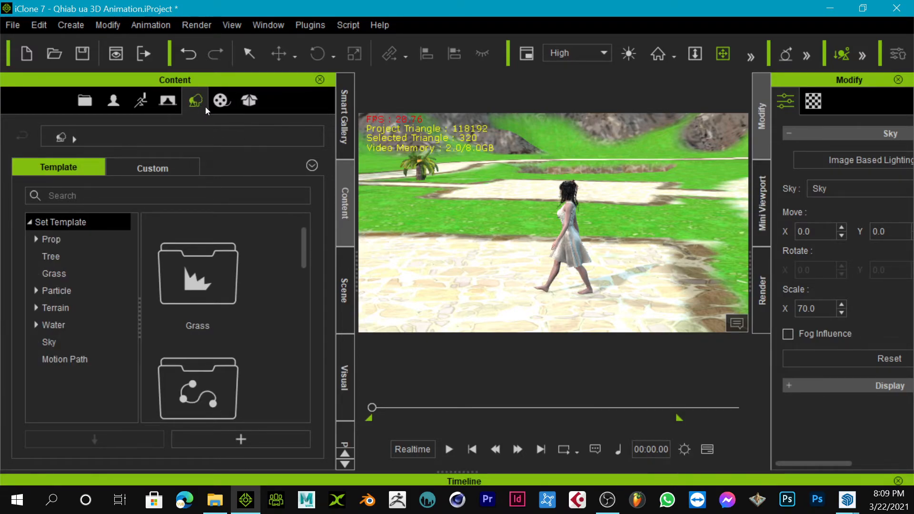
pyautogui.click(77, 341)
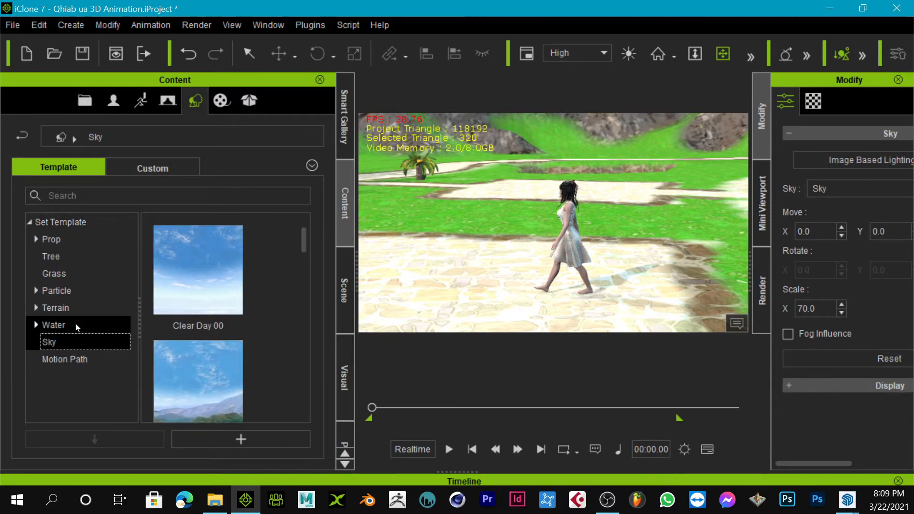
# Try the Gentle Wave preset from the Water set templates as the scene's water.
pyautogui.click(76, 325)
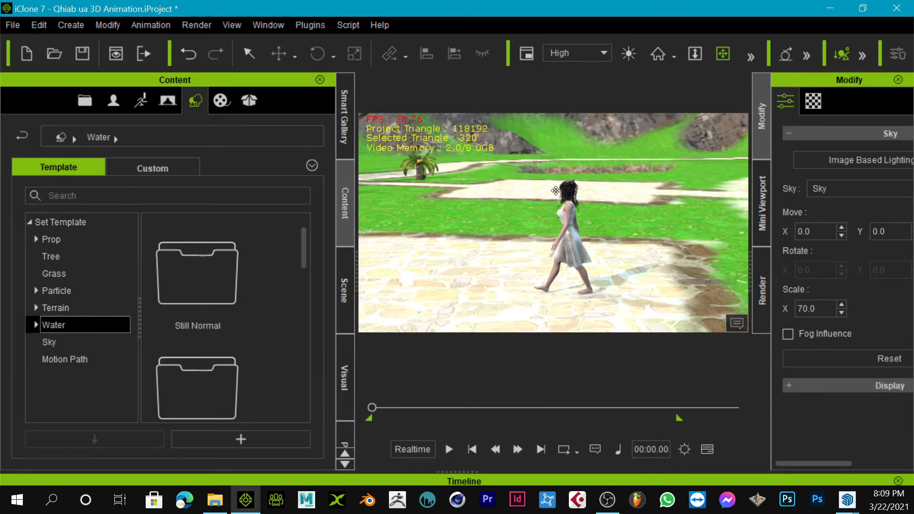
pyautogui.scroll(-5, 167, 270)
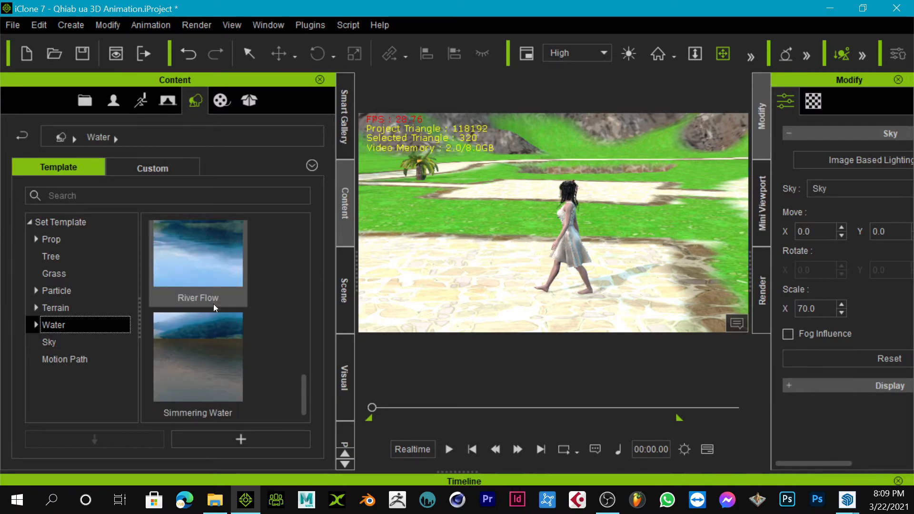
pyautogui.scroll(2, 198, 242)
pyautogui.click(215, 271)
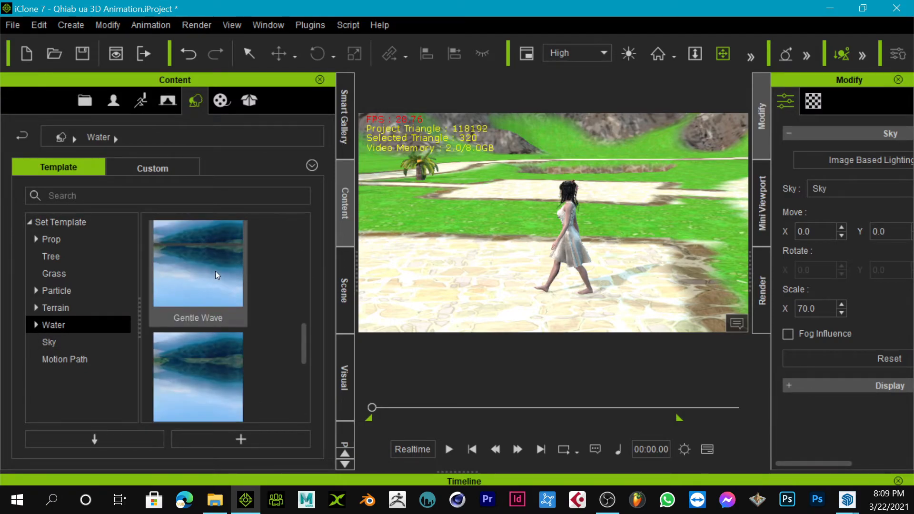
pyautogui.doubleClick(215, 270)
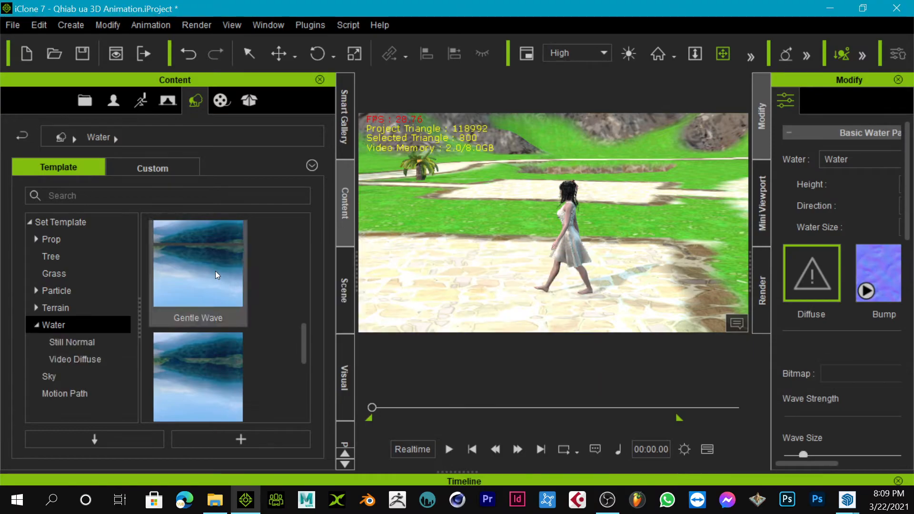
pyautogui.doubleClick(200, 284)
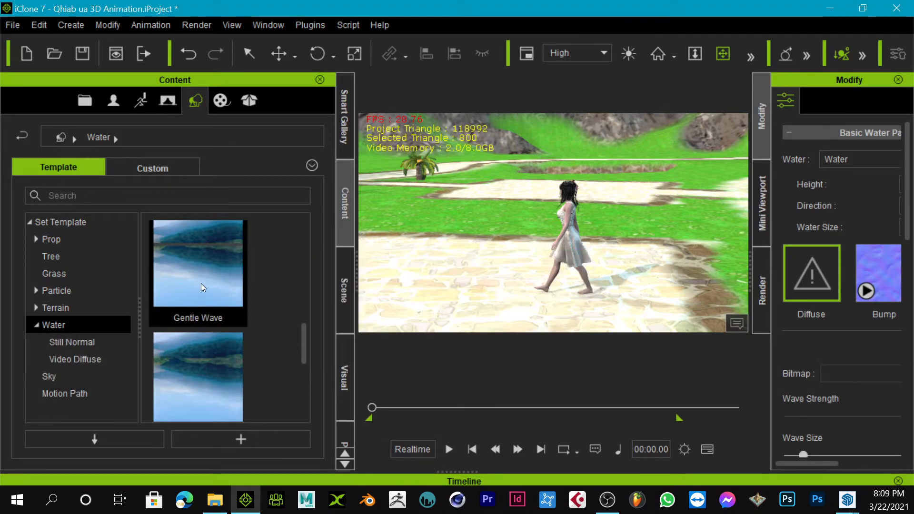
# Examine the terrain around the avatar and the water in the round pit, both up close and from farther away.
pyautogui.moveTo(536, 202); pyautogui.dragTo(545, 240)
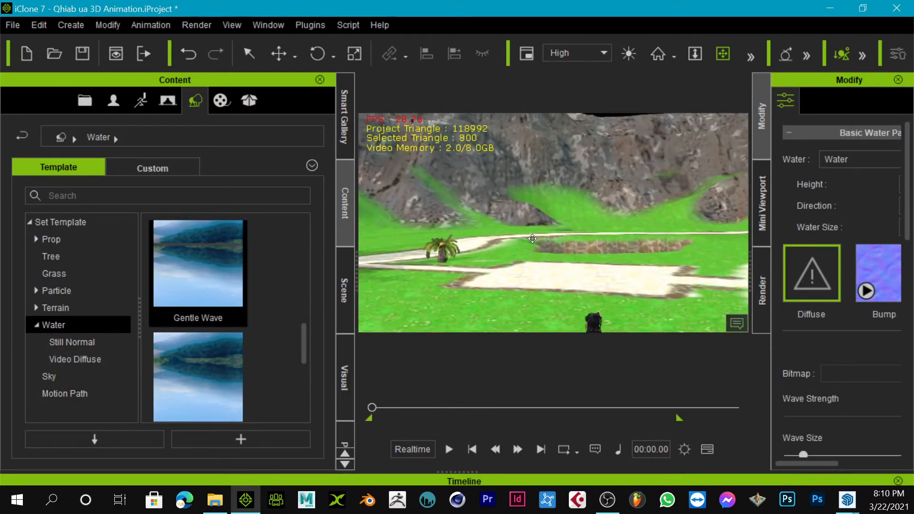
pyautogui.moveTo(565, 271); pyautogui.dragTo(551, 217)
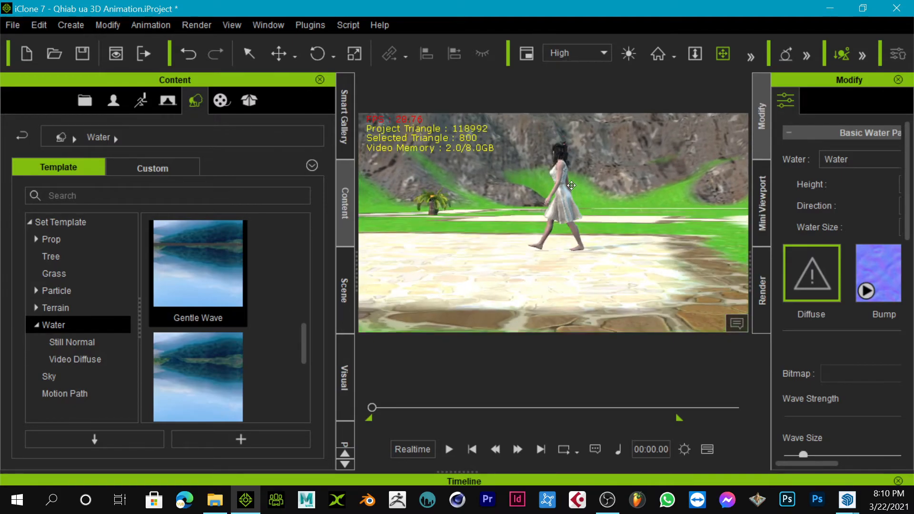
pyautogui.click(561, 178)
pyautogui.moveTo(560, 179); pyautogui.dragTo(485, 237)
pyautogui.scroll(-10, 544, 215)
pyautogui.moveTo(578, 192); pyautogui.dragTo(565, 160, button='right')
pyautogui.scroll(5, 561, 130)
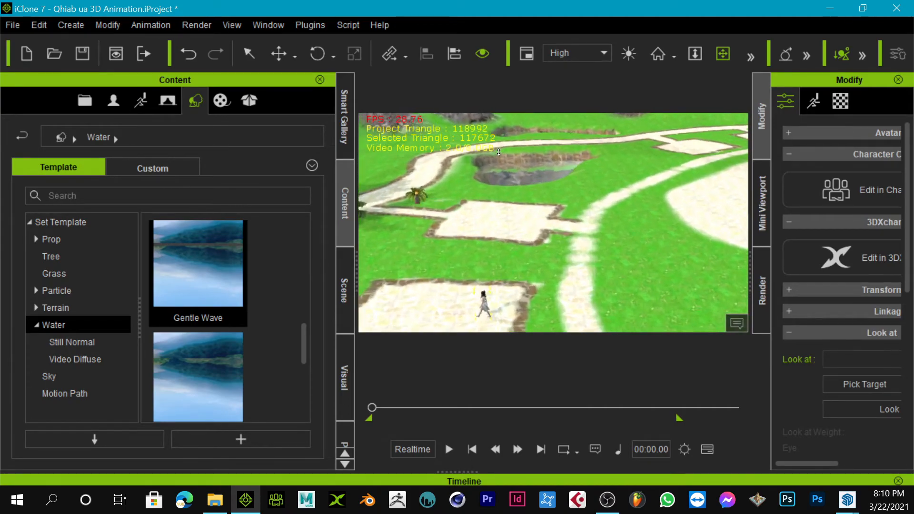
pyautogui.scroll(10, 530, 206)
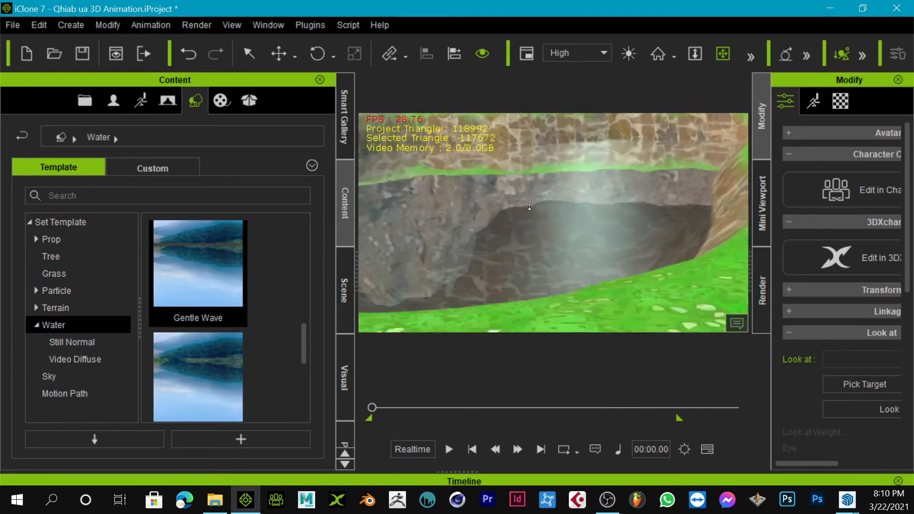
pyautogui.scroll(-5, 533, 214)
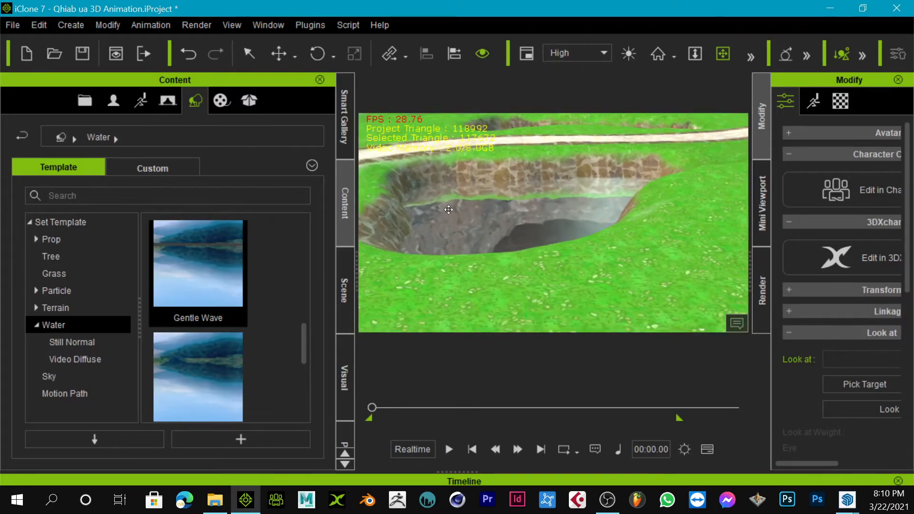
pyautogui.moveTo(550, 287); pyautogui.dragTo(578, 221, button='middle')
pyautogui.scroll(-4, 577, 222)
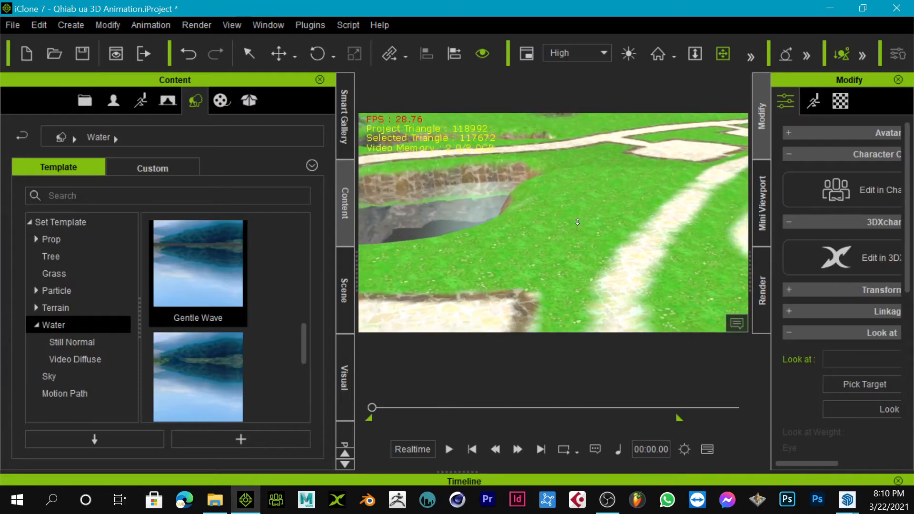
pyautogui.scroll(-1, 577, 222)
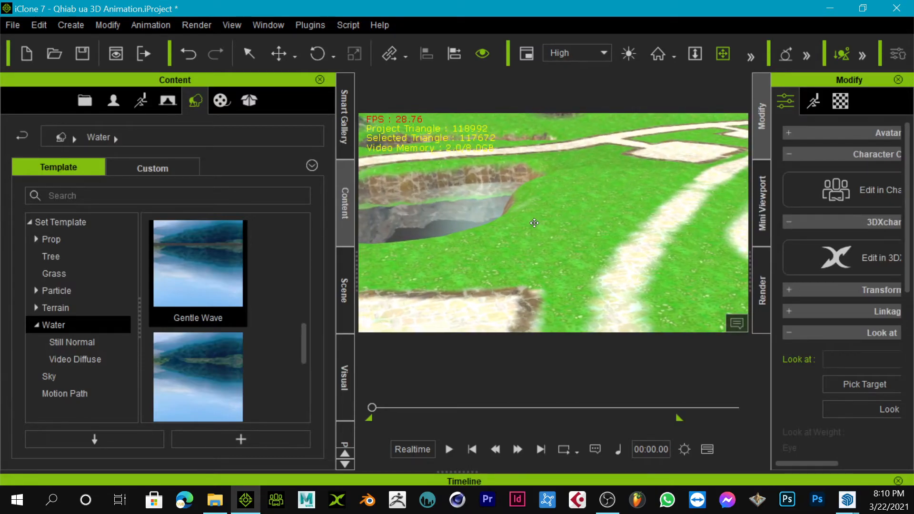
pyautogui.moveTo(634, 198)
pyautogui.mouseDown()
pyautogui.moveTo(649, 182)
pyautogui.moveTo(644, 203)
pyautogui.mouseUp()
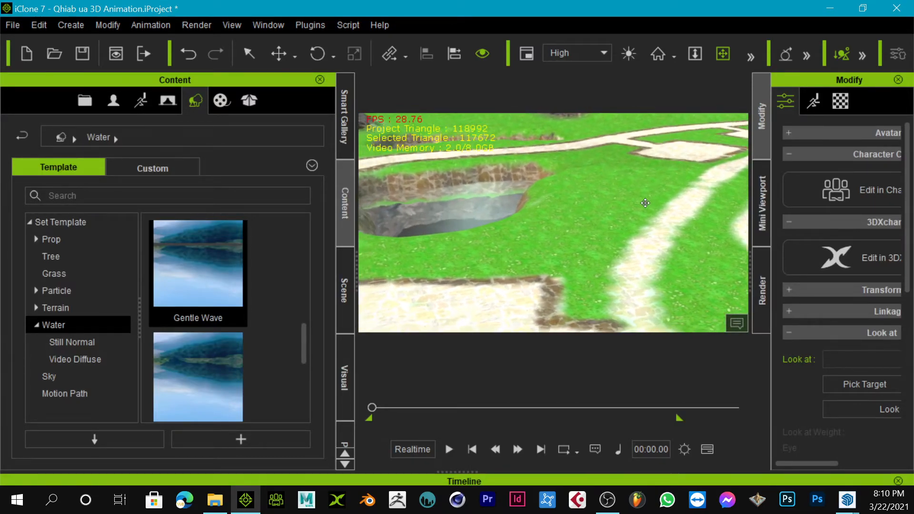
# Replace the scene's water with the Water 1 preset from the Still Normal water templates.
pyautogui.doubleClick(200, 364)
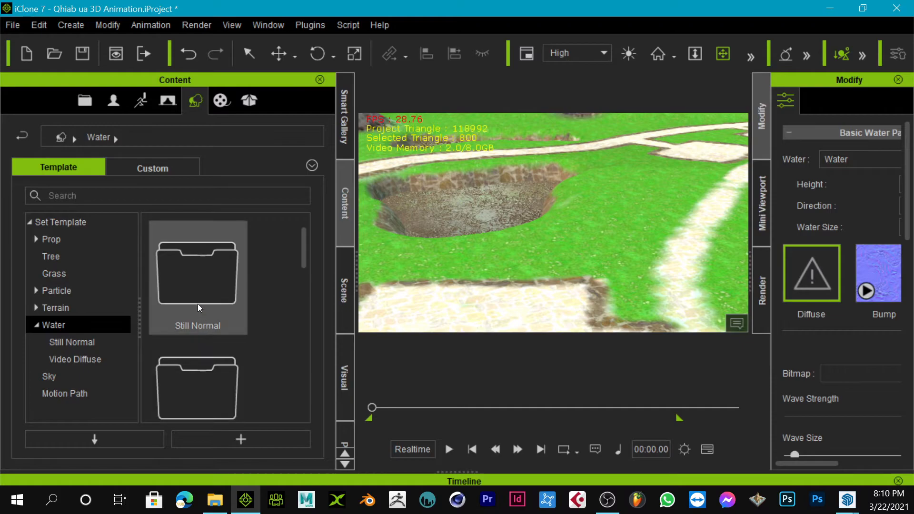
pyautogui.doubleClick(195, 282)
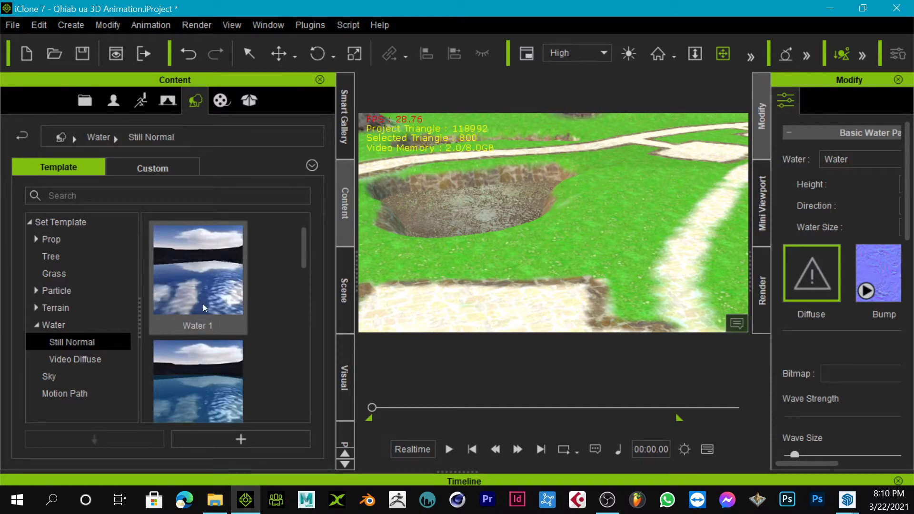
pyautogui.doubleClick(217, 362)
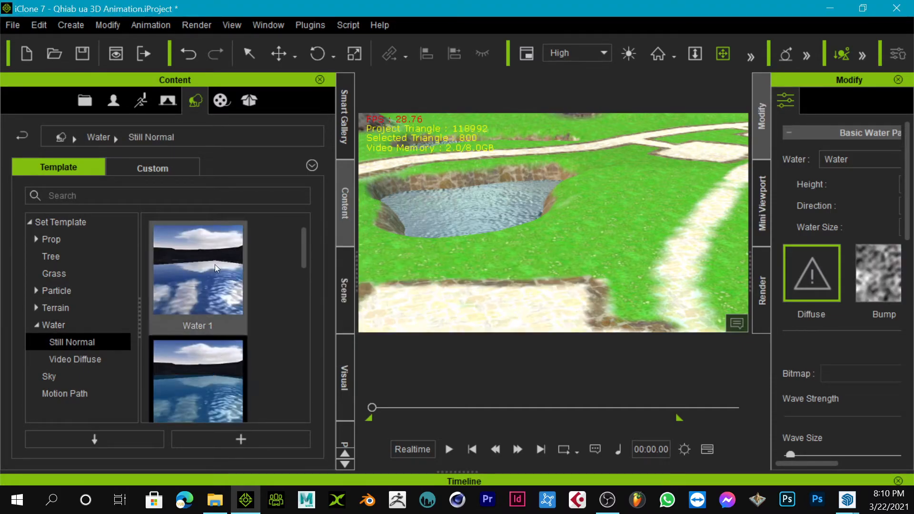
pyautogui.doubleClick(215, 283)
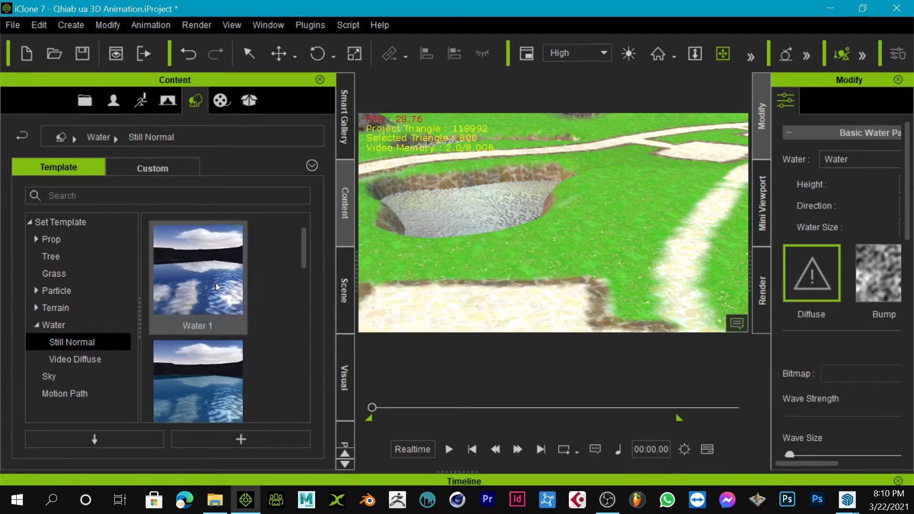
# Examine the filled pond and surrounding paths from a distance, and the walking avatar up close.
pyautogui.scroll(-1, 464, 249)
pyautogui.moveTo(498, 284); pyautogui.dragTo(500, 222)
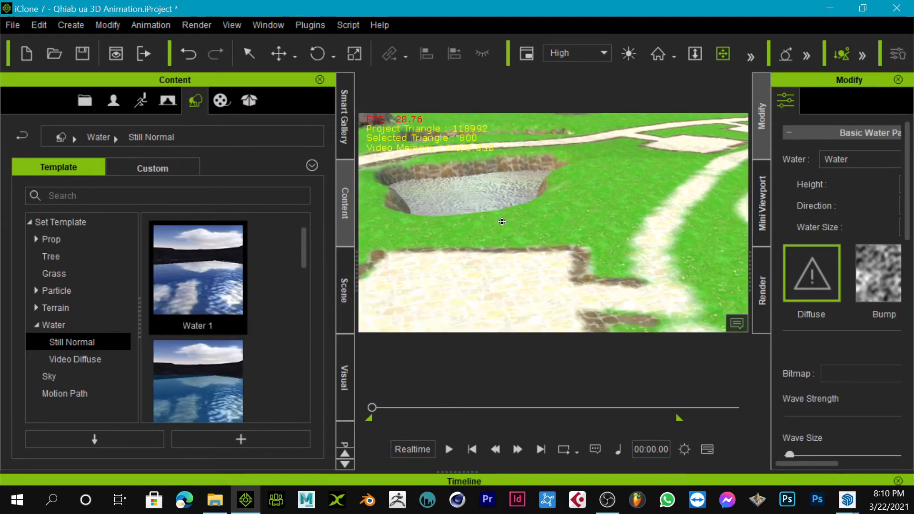
pyautogui.scroll(-3, 486, 236)
pyautogui.scroll(-6, 485, 236)
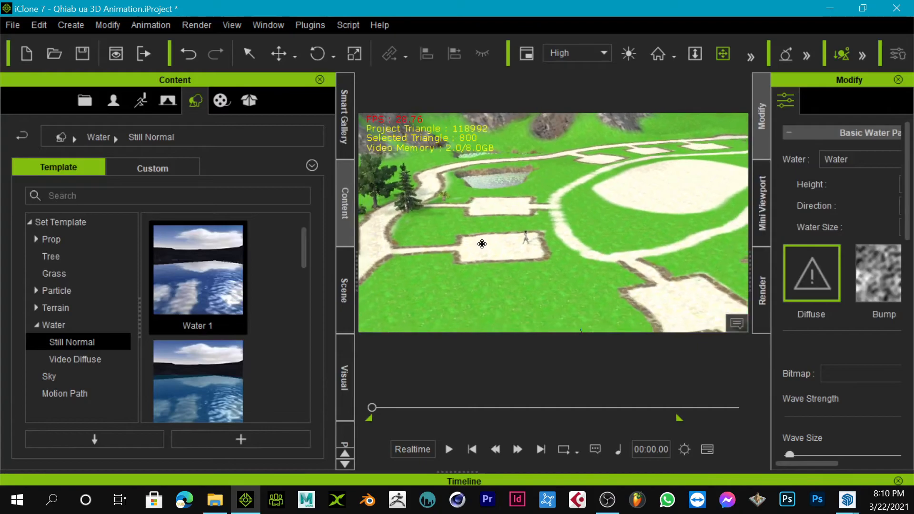
pyautogui.scroll(8, 529, 224)
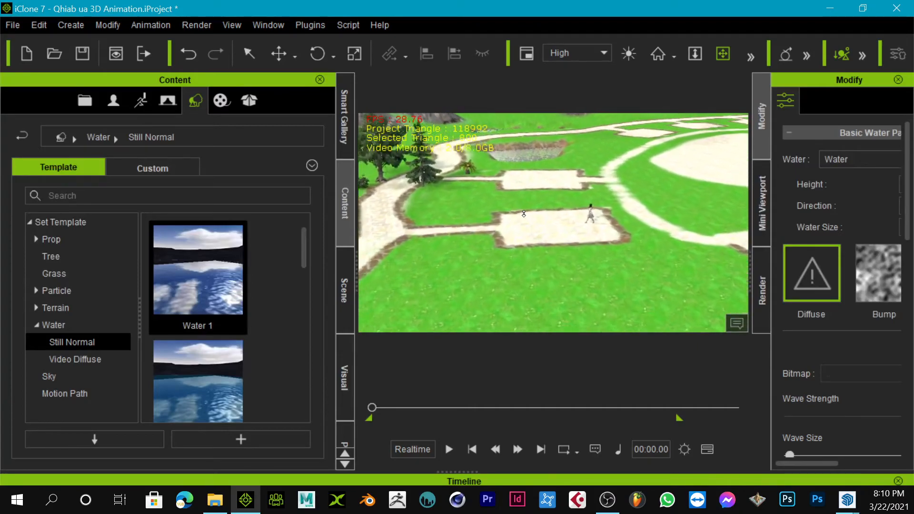
pyautogui.scroll(8, 531, 208)
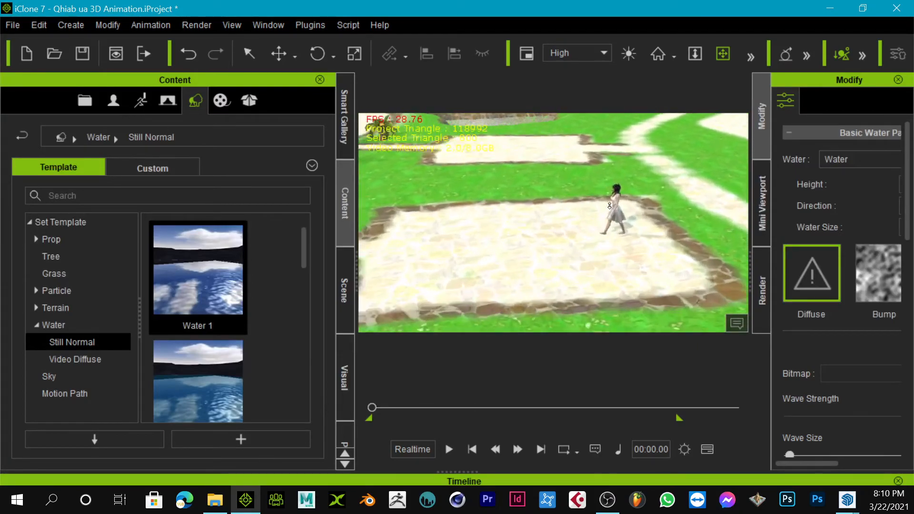
pyautogui.scroll(4, 635, 197)
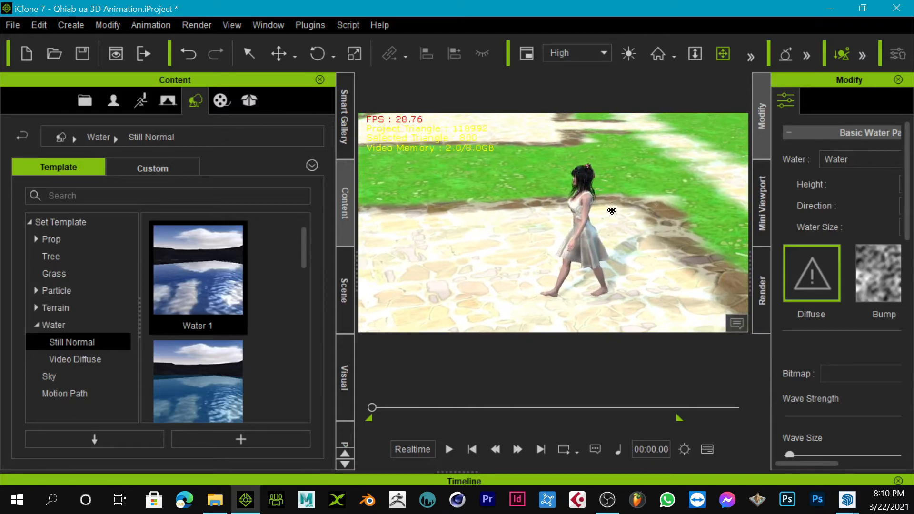
pyautogui.scroll(4, 552, 238)
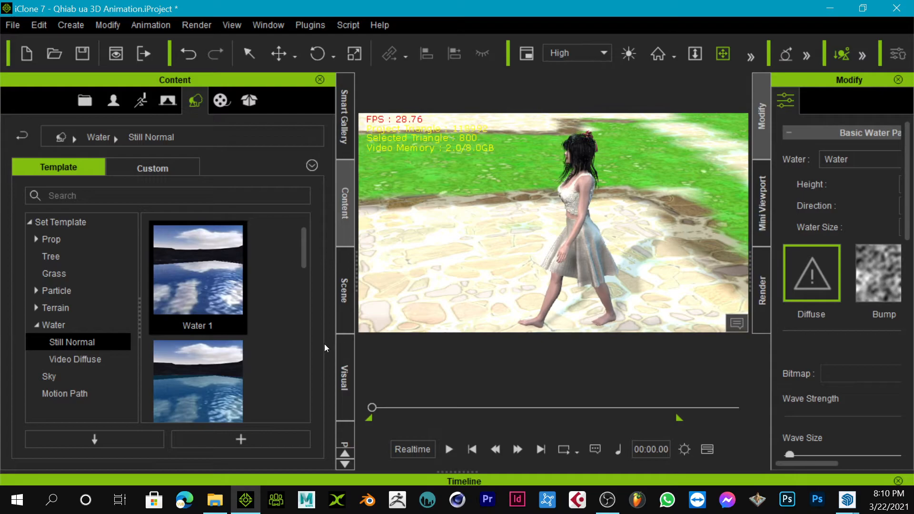
pyautogui.scroll(-2, 582, 216)
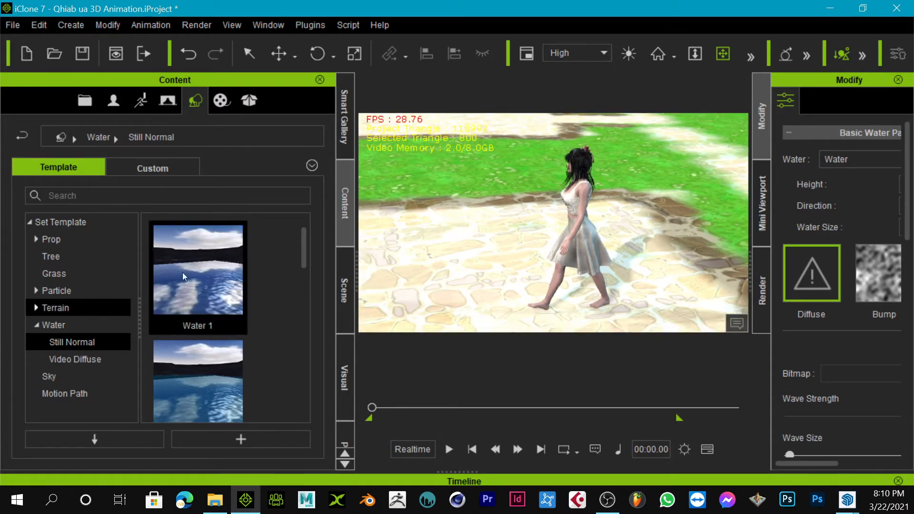
# Apply the sky template listed directly after Clear Day 00 to the scene.
pyautogui.click(116, 370)
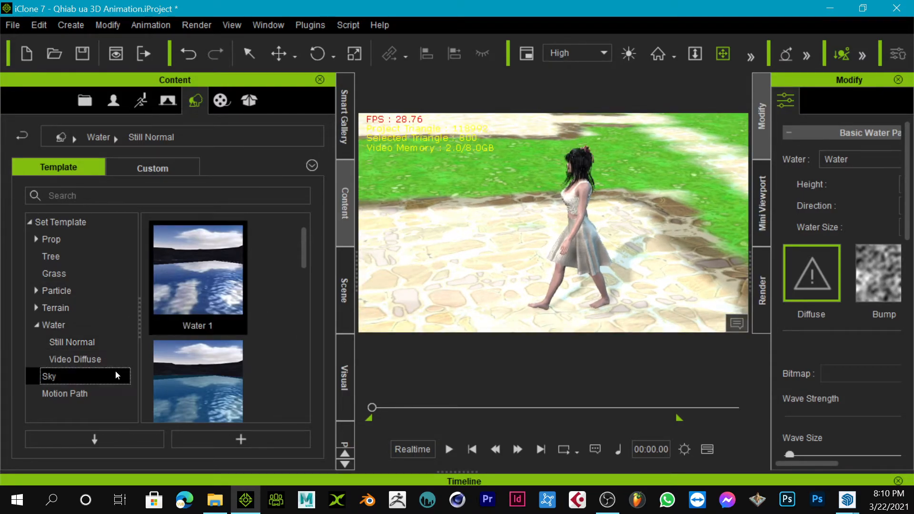
pyautogui.doubleClick(209, 368)
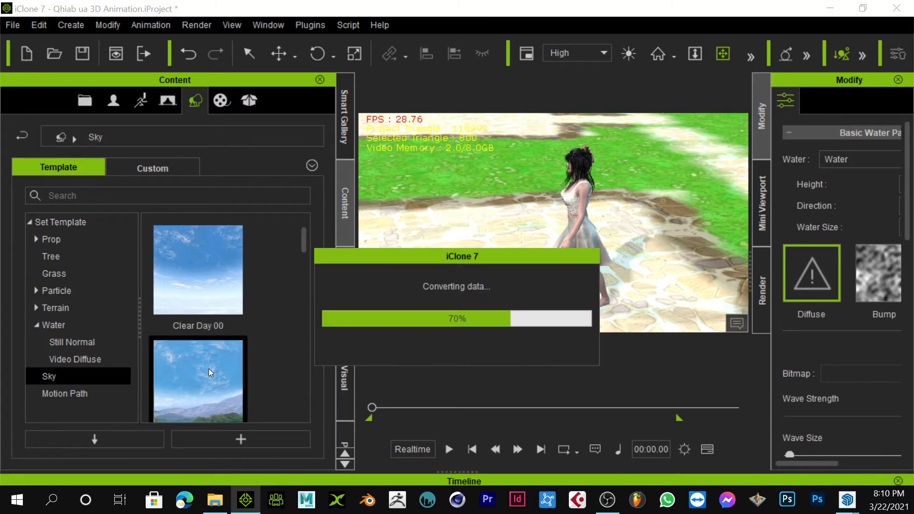
pyautogui.scroll(-4, 634, 209)
pyautogui.moveTo(604, 249); pyautogui.dragTo(599, 203)
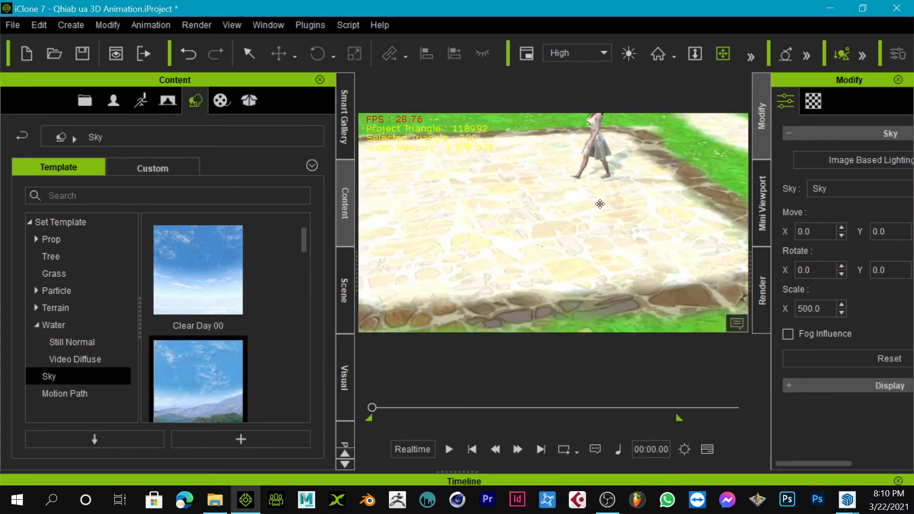
# Select the CC3_Base_Plus avatar and view it from the front at eye level against the sky.
pyautogui.click(592, 152)
pyautogui.moveTo(600, 271); pyautogui.dragTo(611, 223, button='right')
pyautogui.moveTo(611, 223); pyautogui.dragTo(597, 177, button='middle')
pyautogui.moveTo(597, 177); pyautogui.dragTo(598, 230, button='right')
pyautogui.scroll(5, 599, 208)
pyautogui.moveTo(590, 195)
pyautogui.mouseDown(button='middle')
pyautogui.moveTo(577, 188)
pyautogui.moveTo(578, 207)
pyautogui.mouseUp(button='middle')
pyautogui.moveTo(579, 207); pyautogui.dragTo(590, 210, button='right')
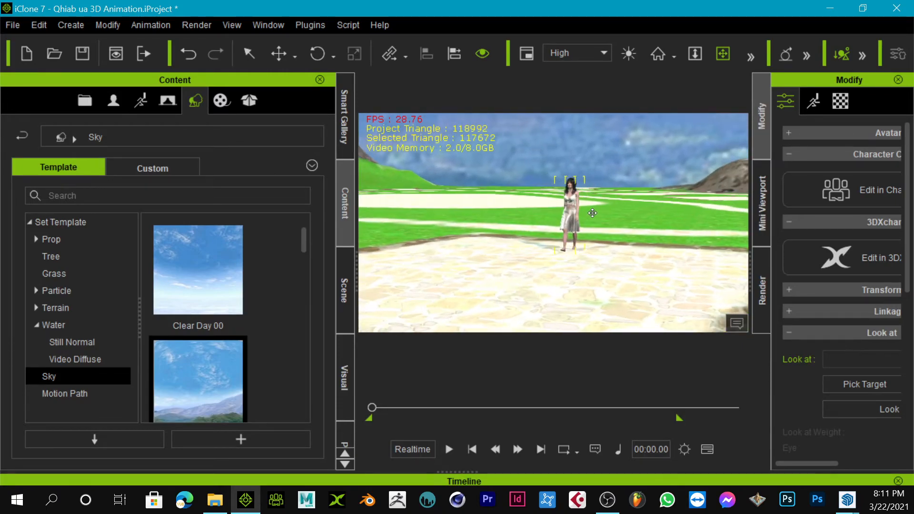